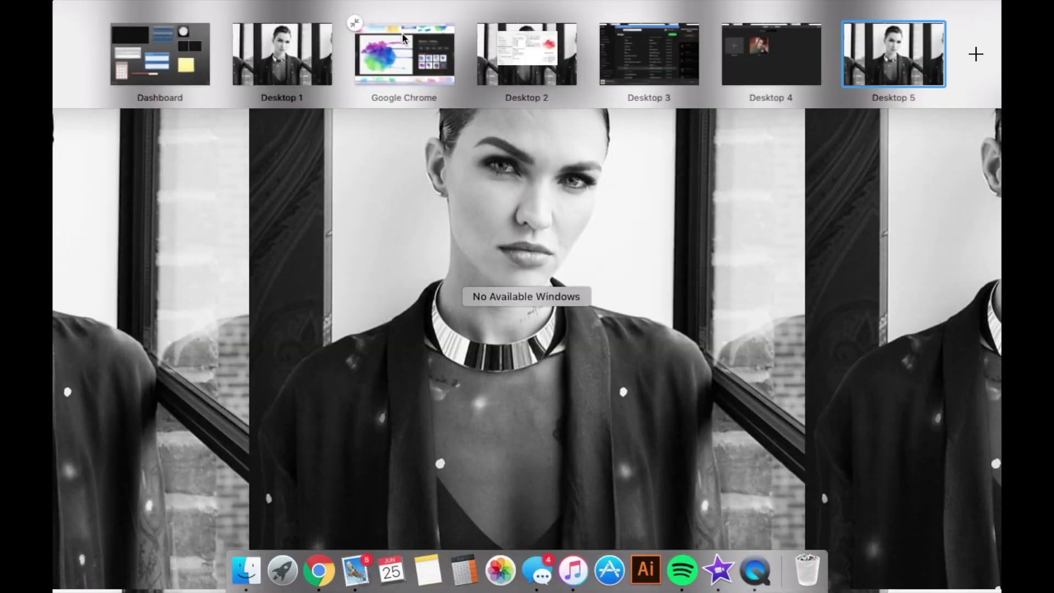
In Chrome, save the Crafthubs watercolor image as a PNG named "watercolor background 2031 (1)" in the intro files folder
click(406, 39)
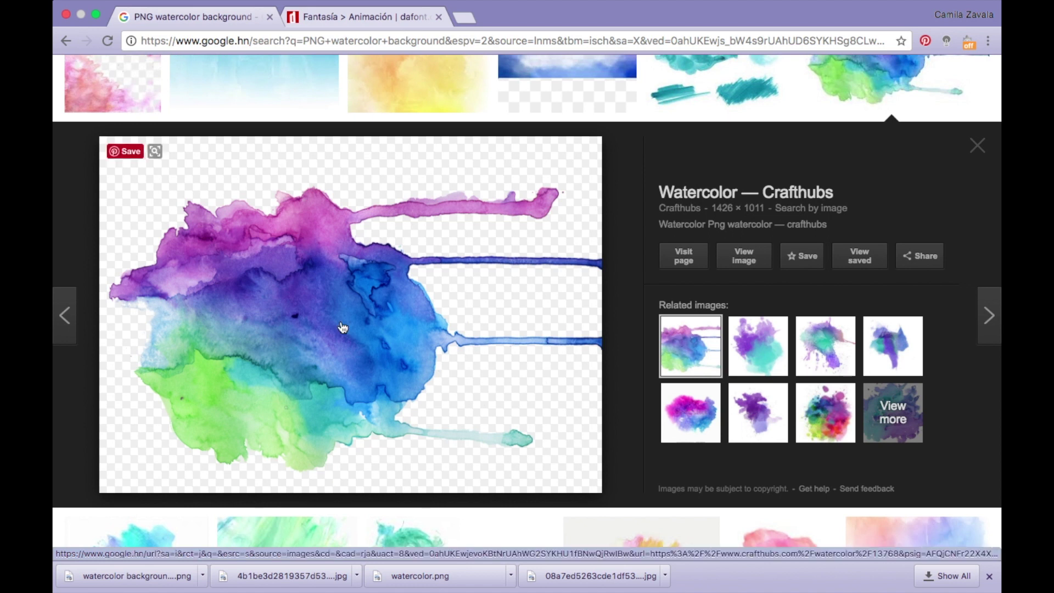
click(243, 323)
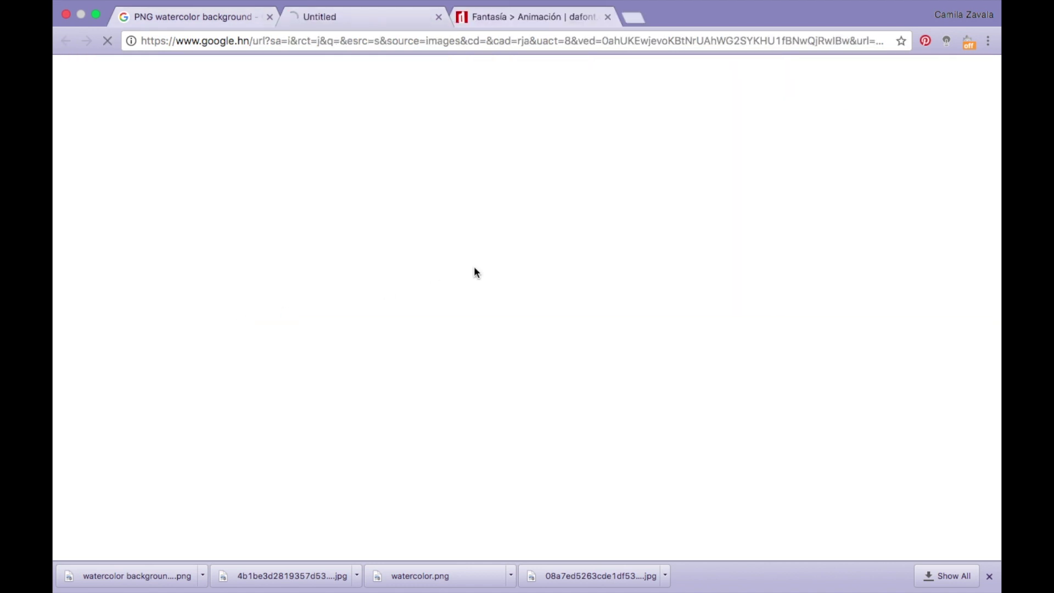
click(439, 17)
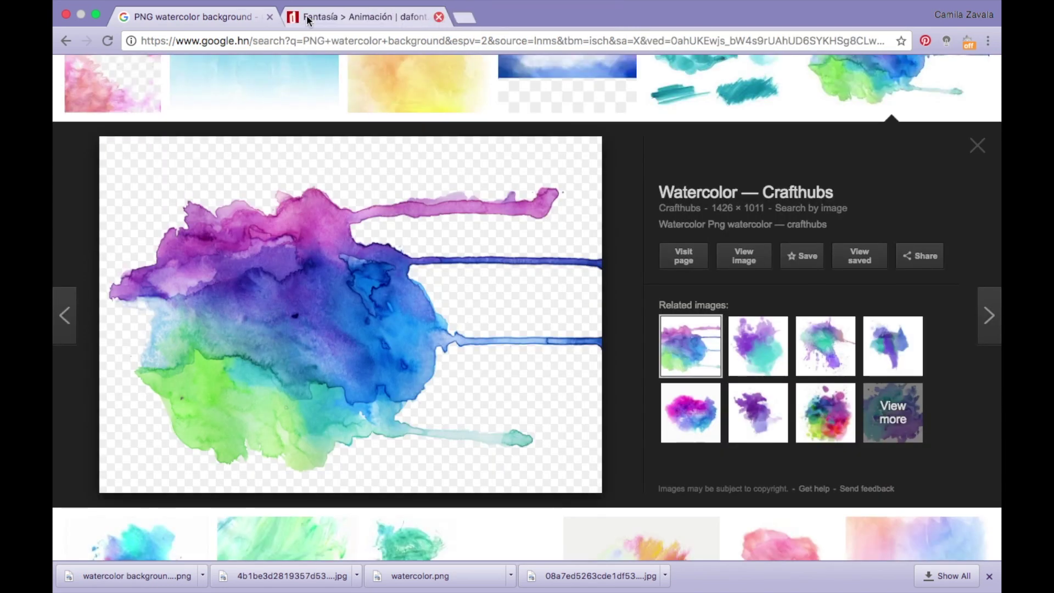
right_click(334, 304)
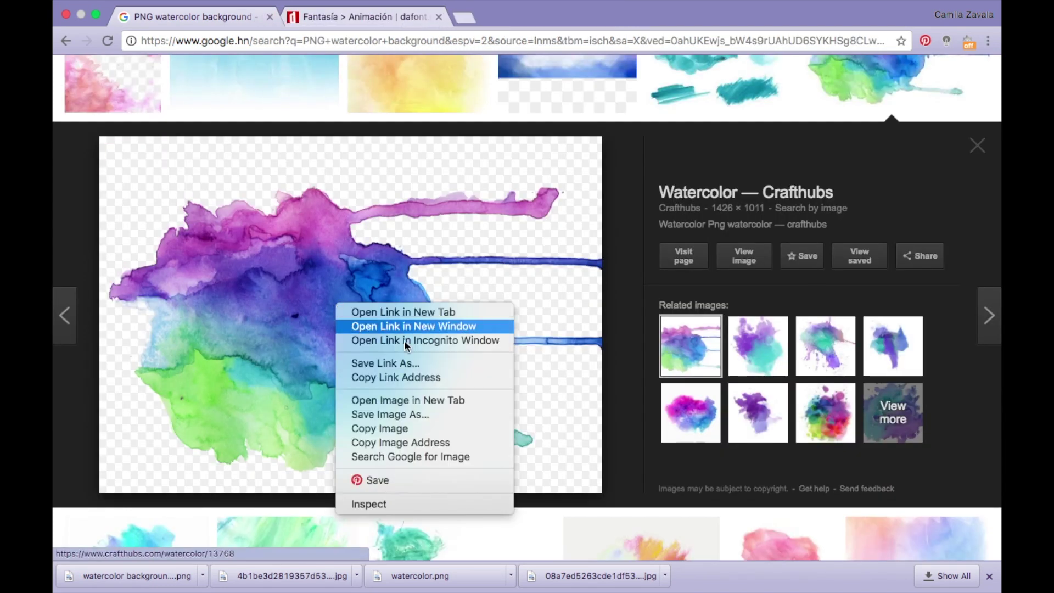
click(415, 415)
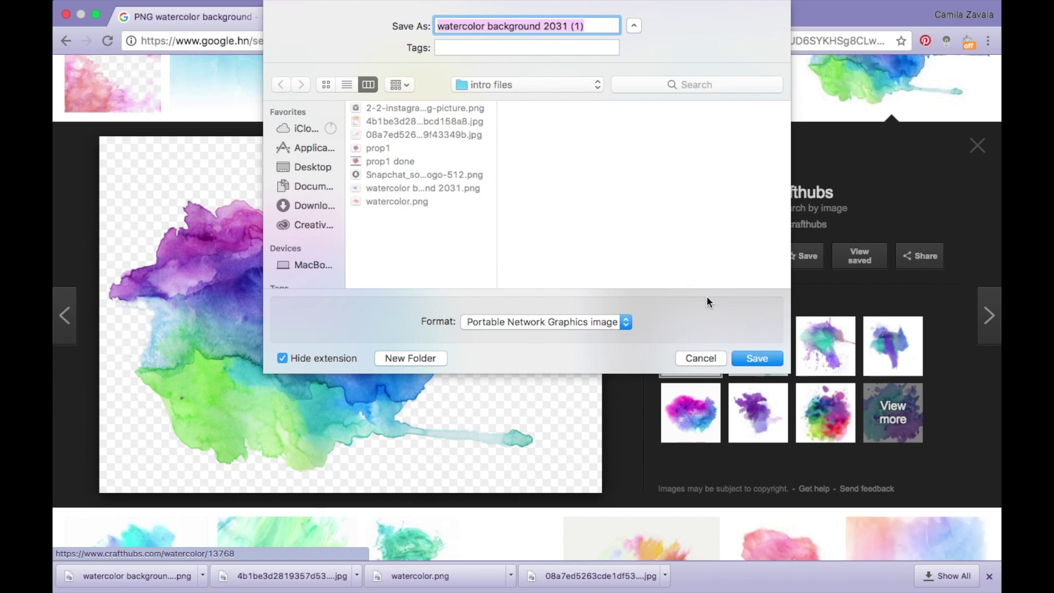
click(763, 358)
Switch to Keynote and create a new presentation with the standard White theme
key(ctrl+Up)
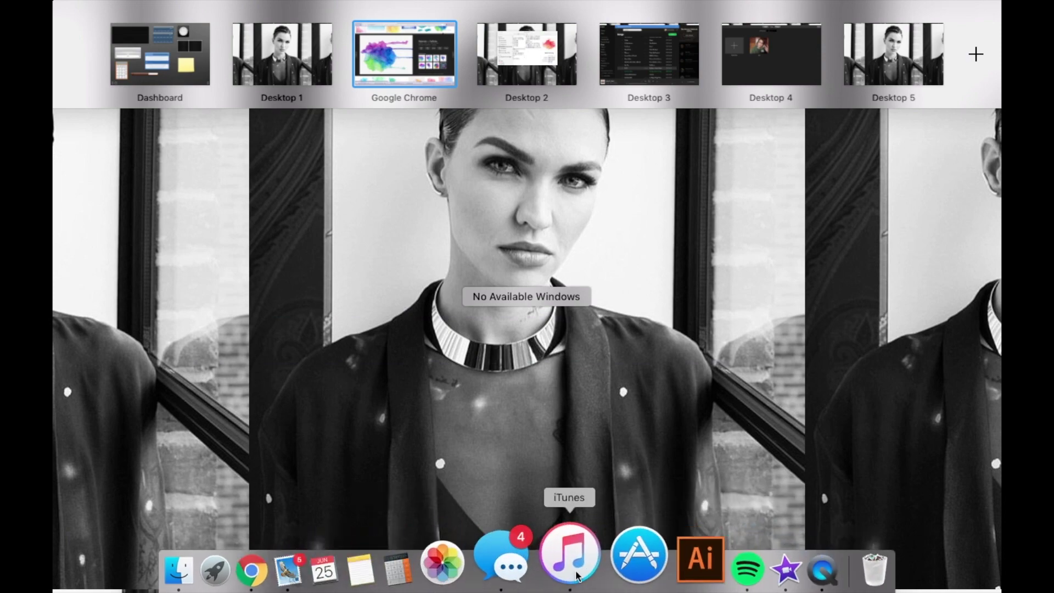
click(280, 560)
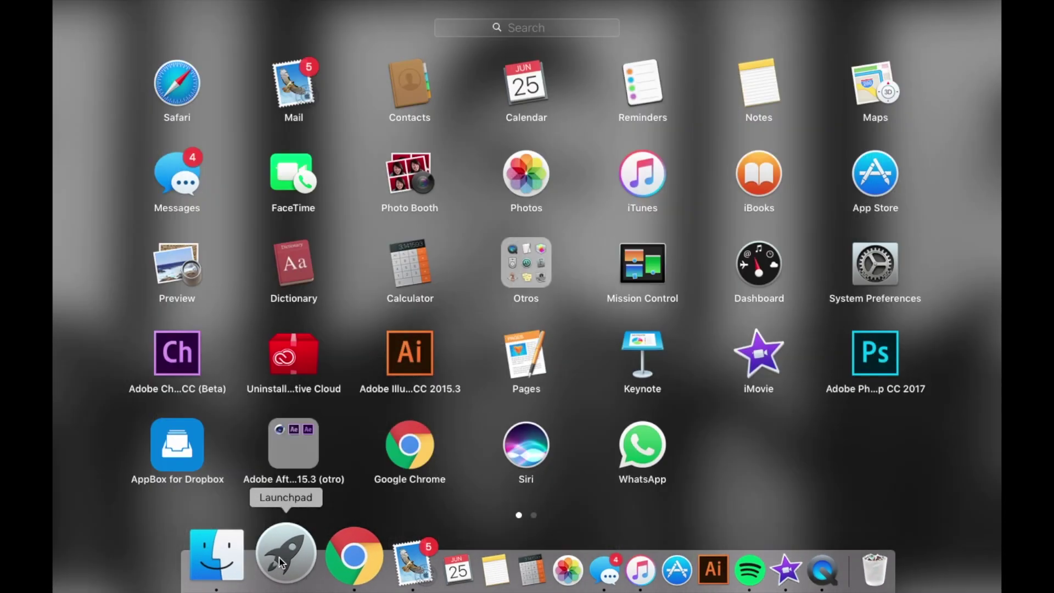
click(637, 356)
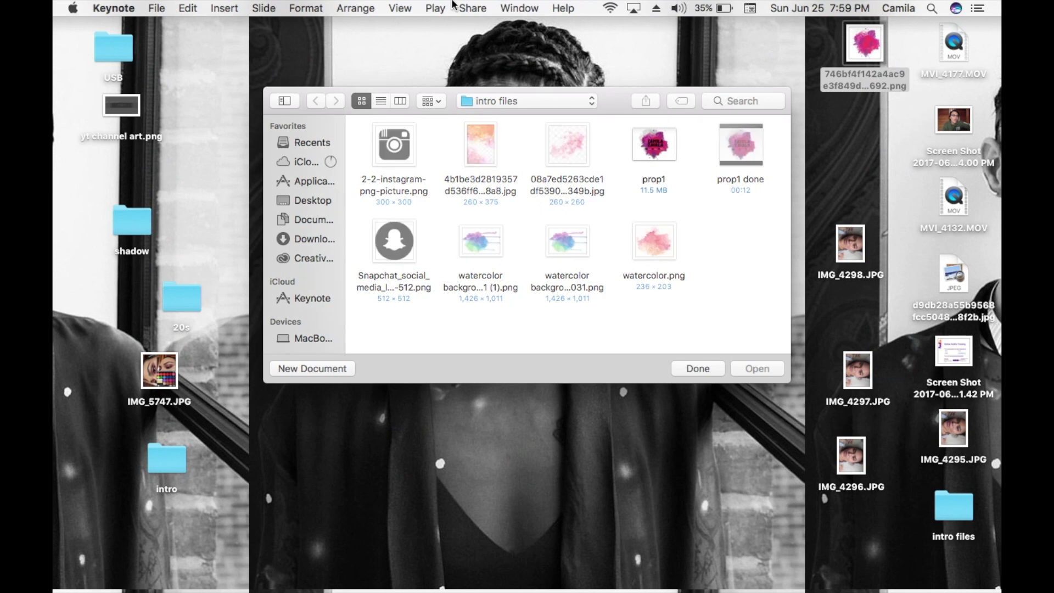
click(337, 369)
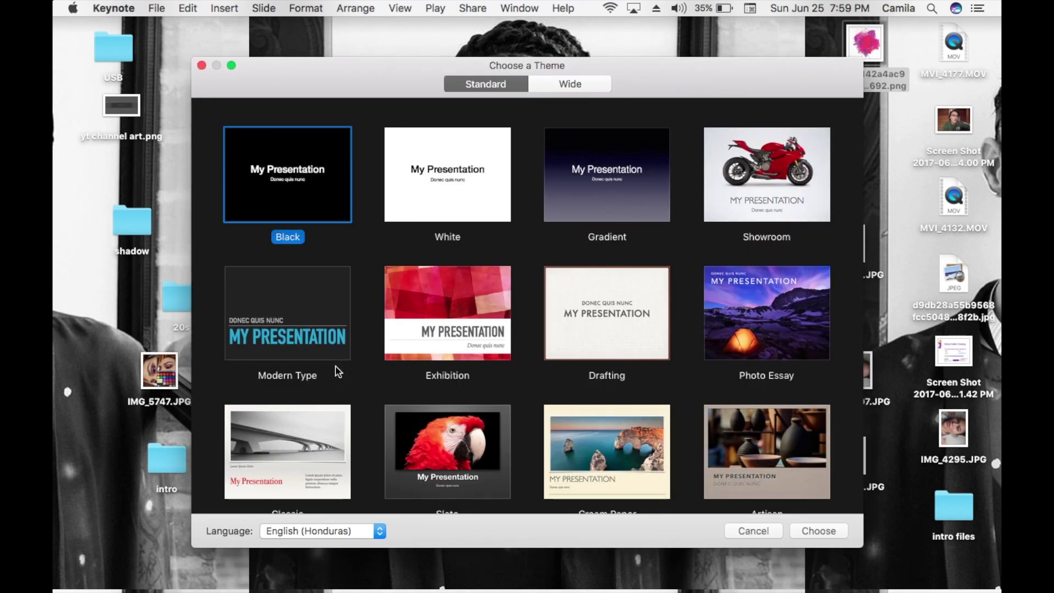
click(429, 171)
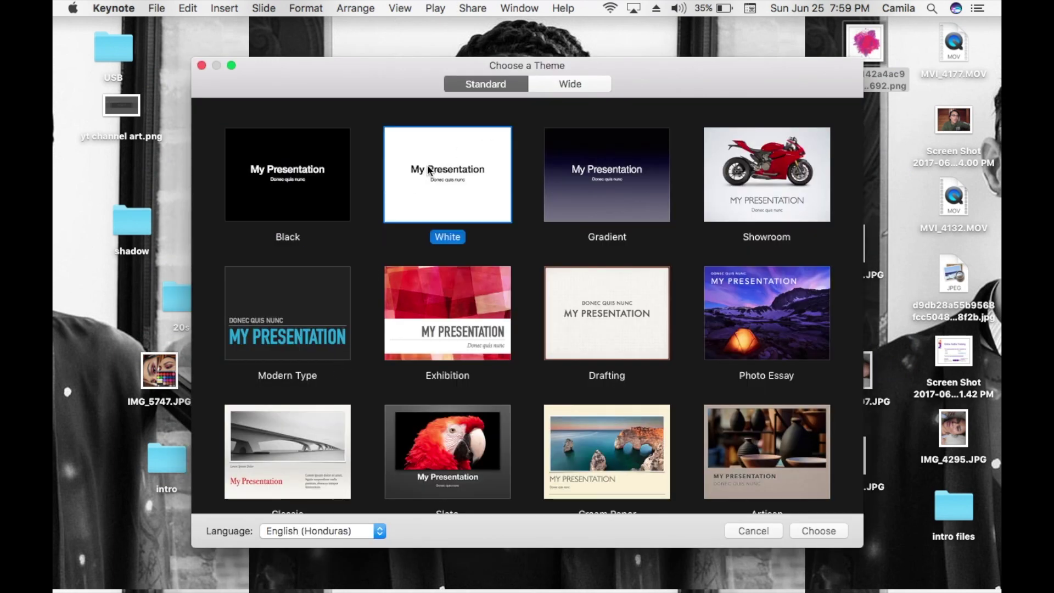
click(814, 530)
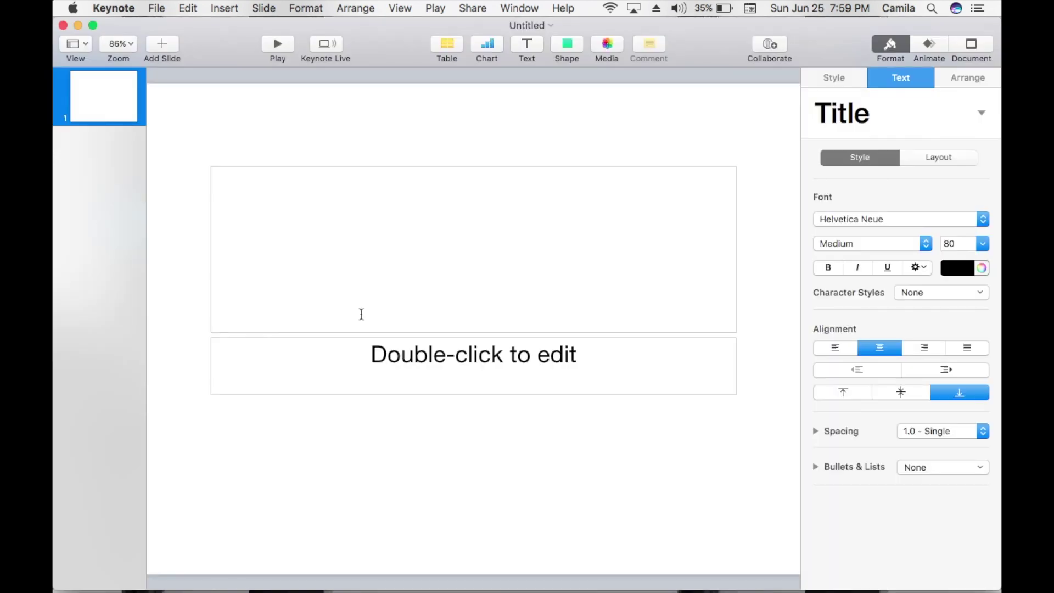
Enter the creator's full name in capital letters as the slide title
text(CA)
key(BackSpace)
text(A)
key(BackSpace)
text(AMILA)
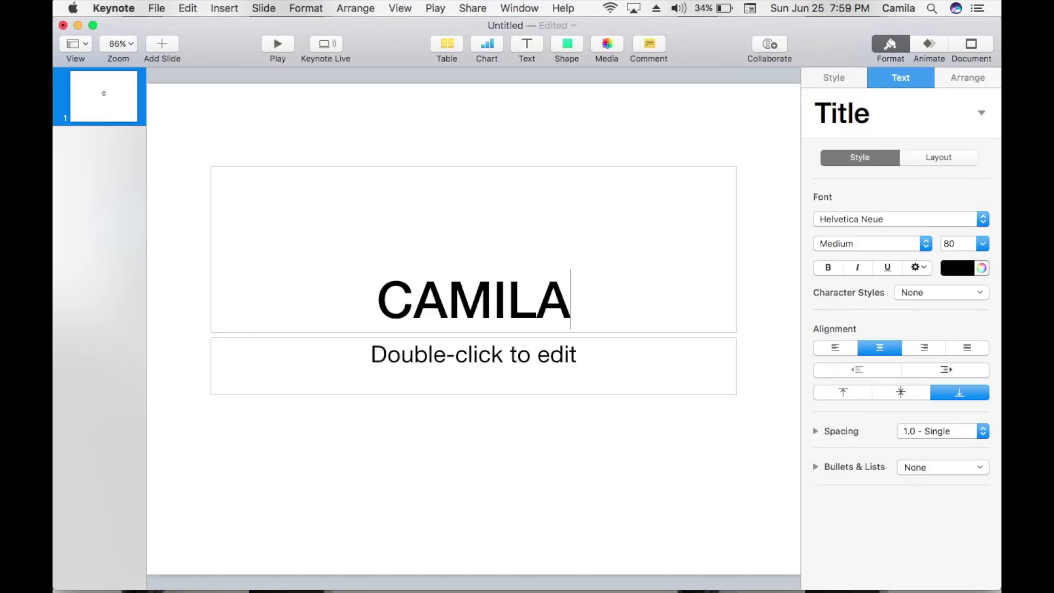
text( ZAVALA)
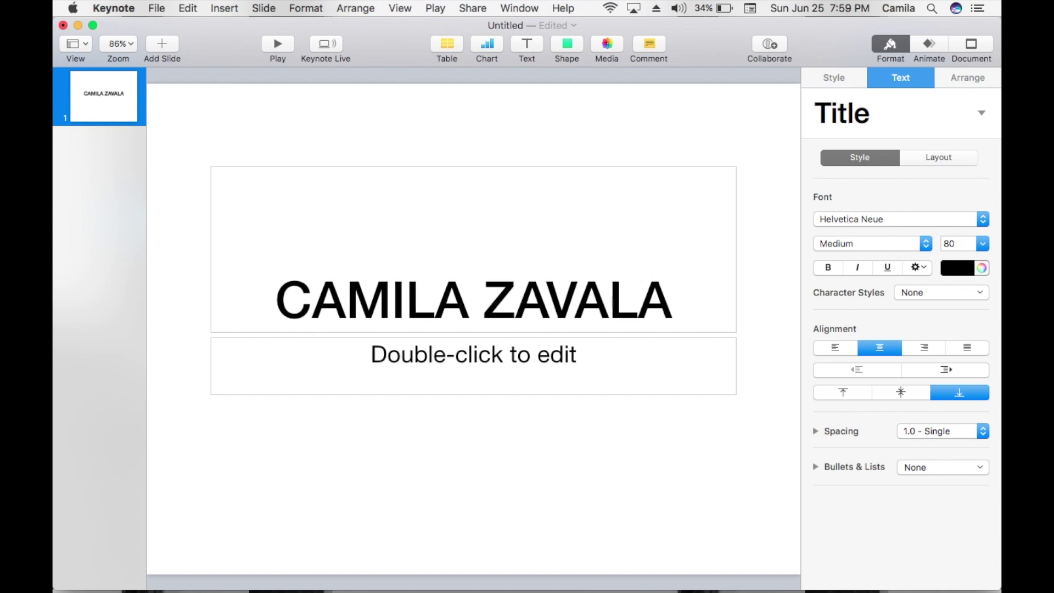
click(583, 378)
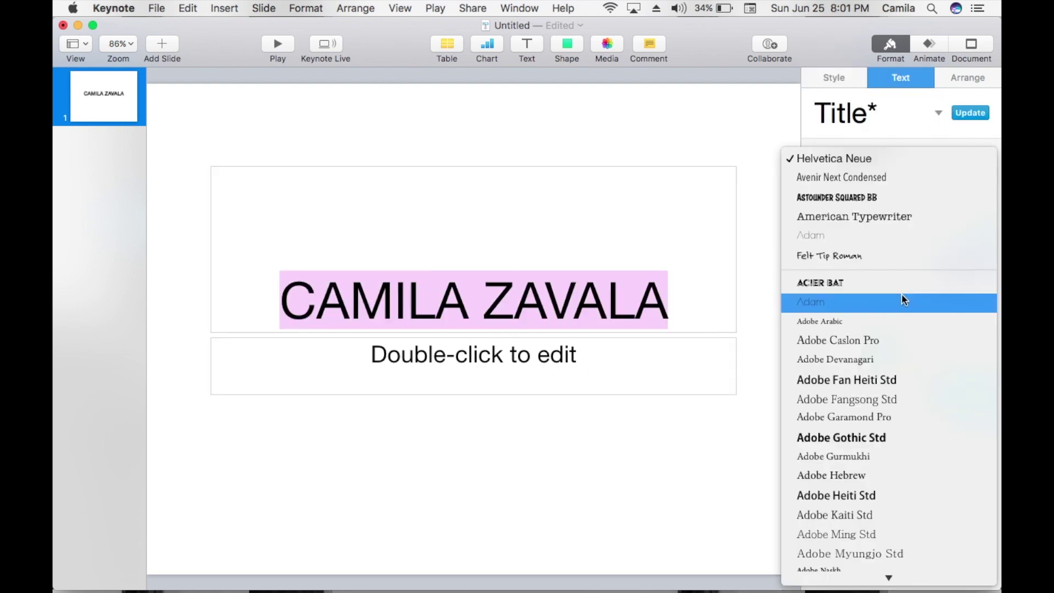
Change the title text's font to Labrint
scroll(903, 300, down, 10)
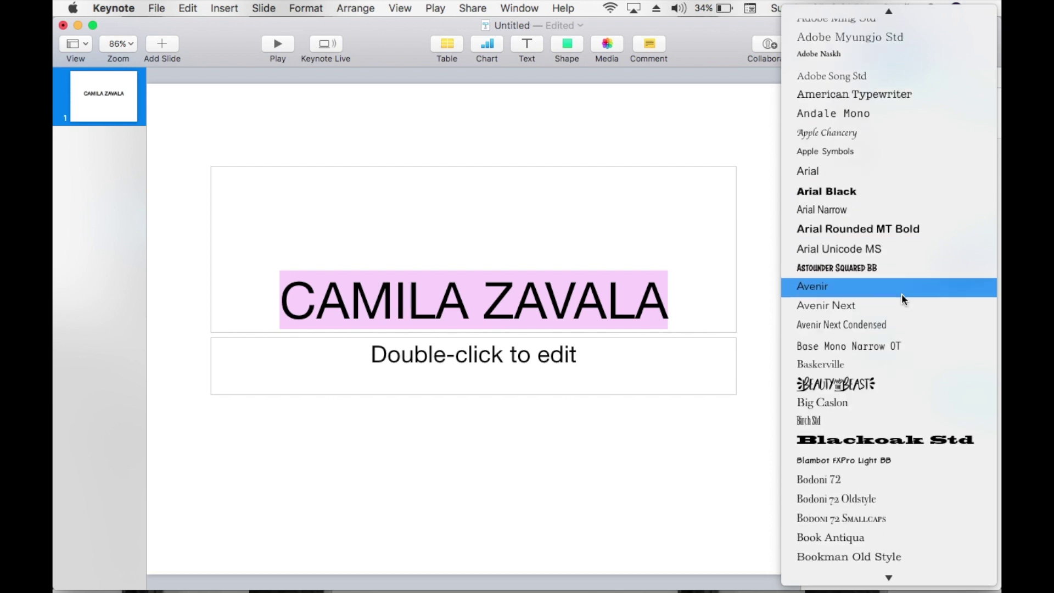
scroll(903, 300, down, 15)
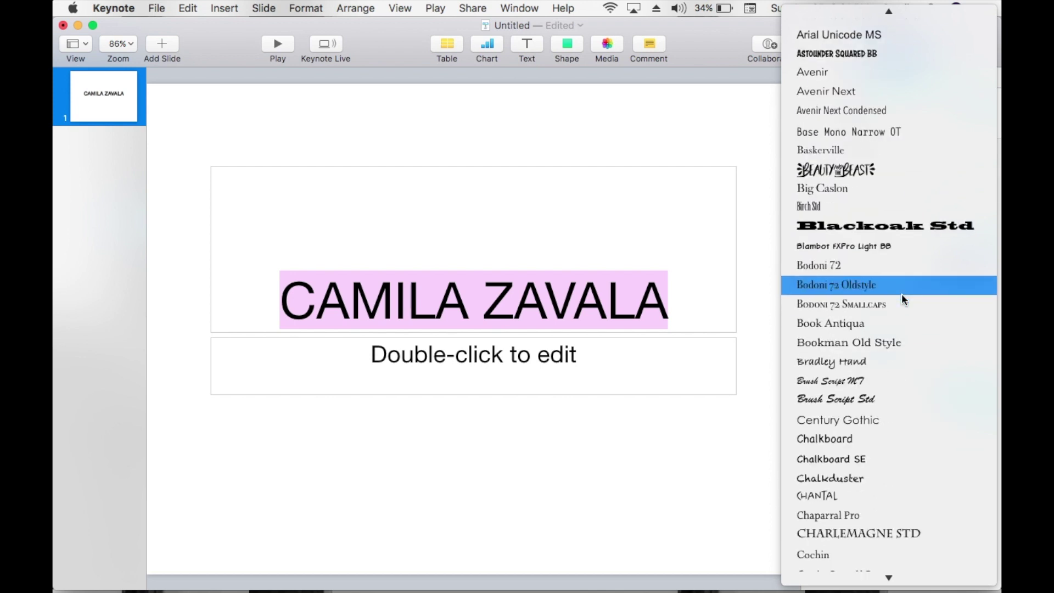
scroll(903, 300, down, 15)
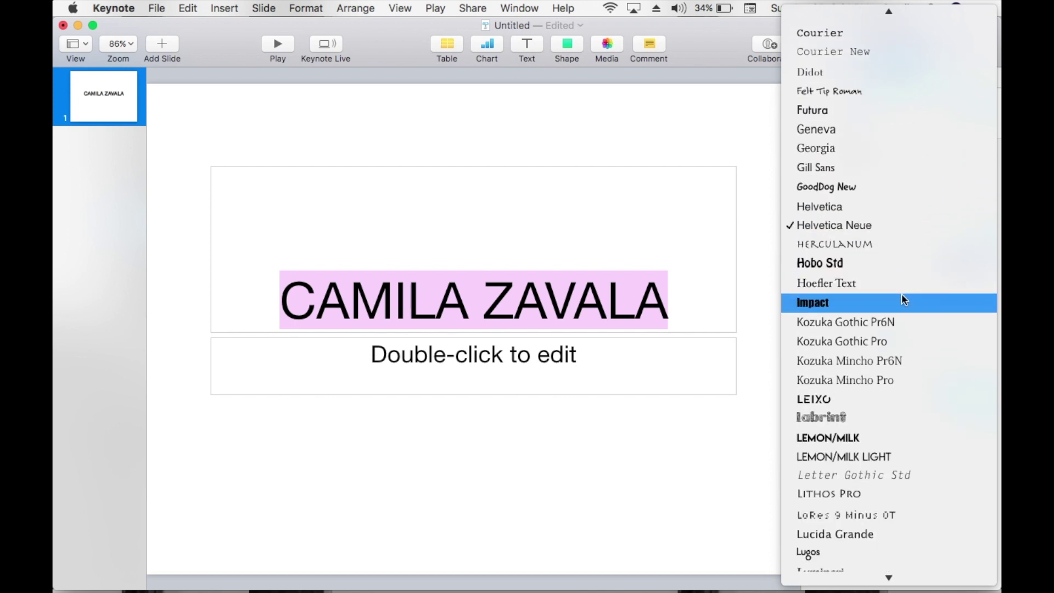
scroll(902, 293, down, 3)
click(843, 329)
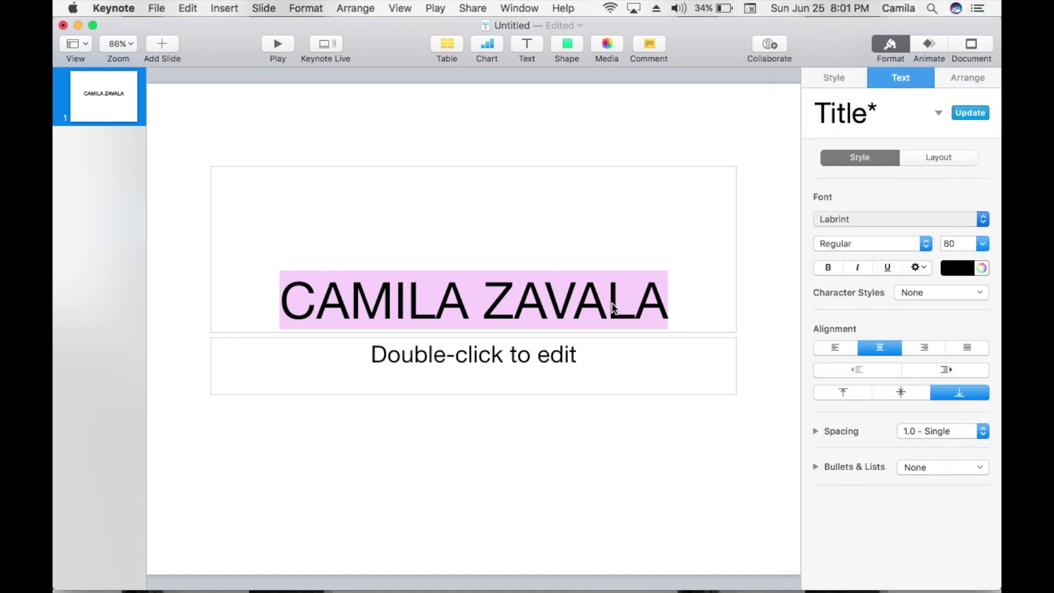
click(444, 137)
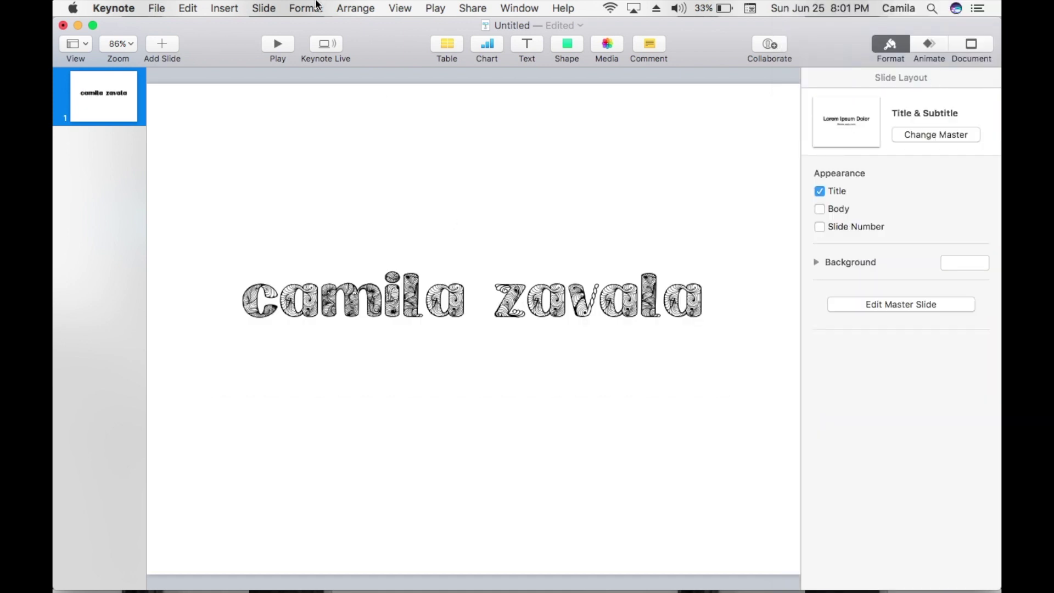
Insert the image watercolor background 2031.png and size it over the slide to about 1252 × 887 pt
click(216, 7)
click(277, 193)
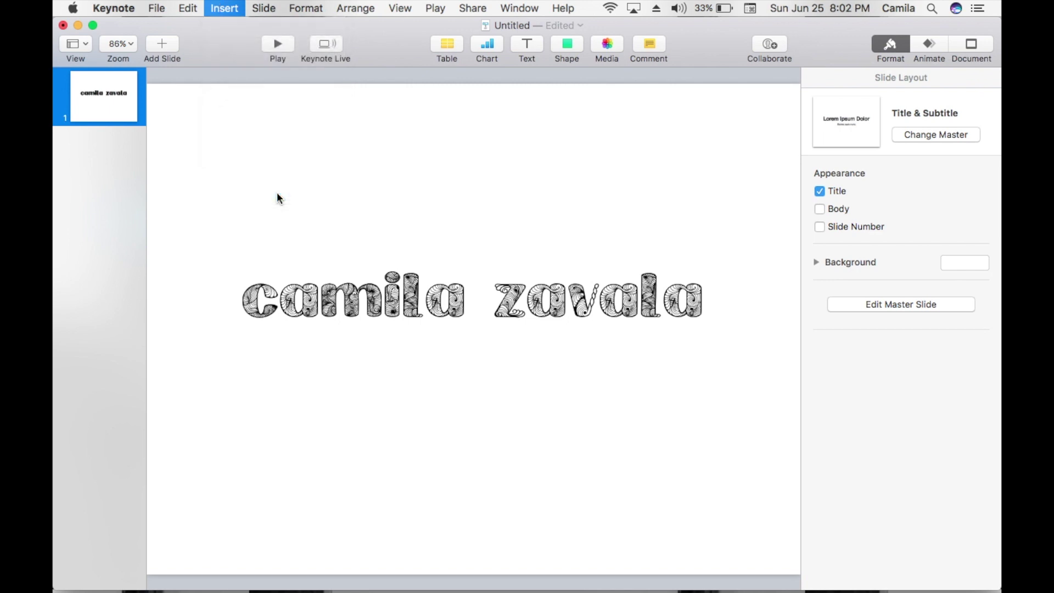
drag(236, 535, 212, 529)
drag(339, 444, 408, 430)
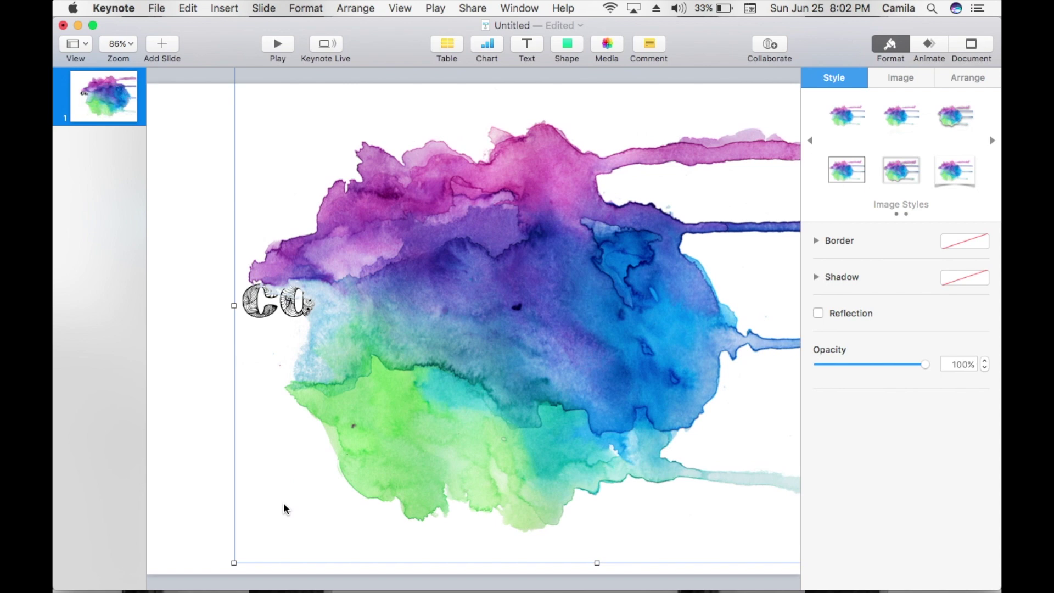
Lower the watercolor image's exposure to -35%
click(901, 77)
drag(890, 297, 861, 312)
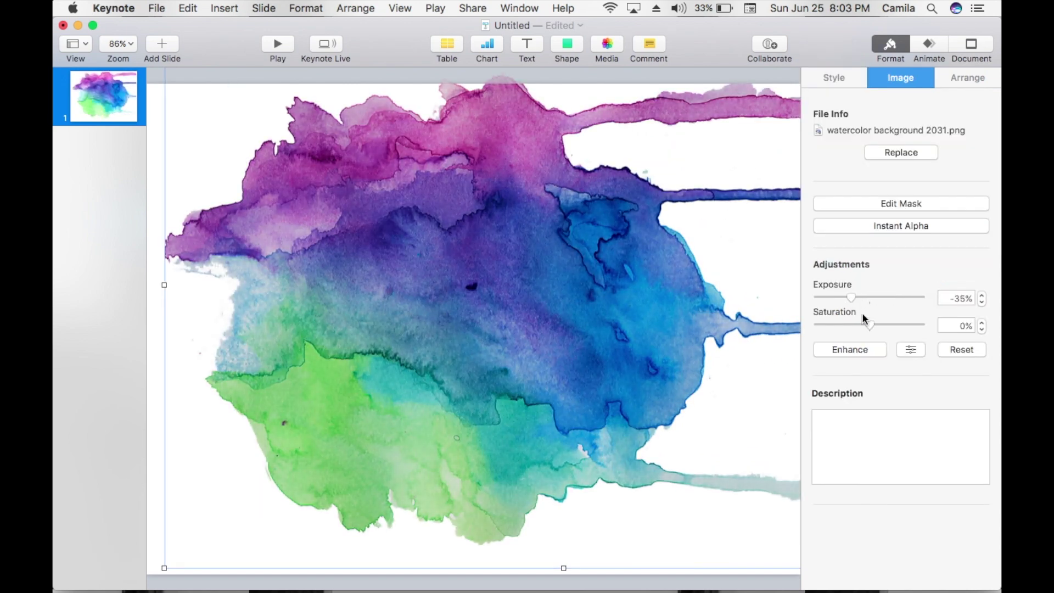
click(453, 211)
click(453, 210)
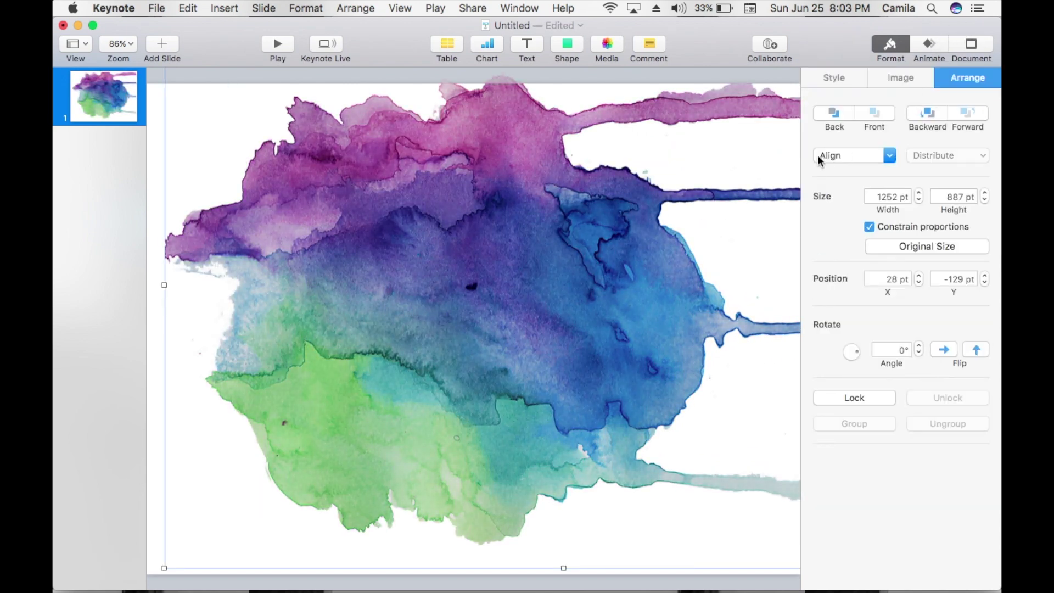
Send the watercolor image to the back, behind the title text
click(837, 81)
click(969, 74)
click(839, 111)
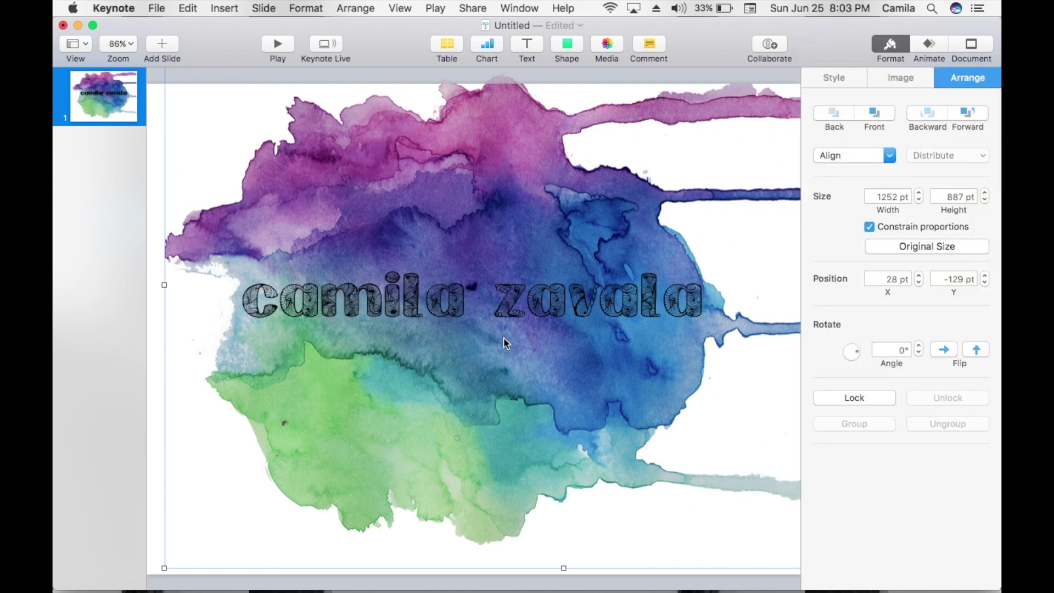
click(94, 364)
Preview the Appear and Blur build-in effects on the watercolor image and apply Blur
click(354, 321)
click(929, 45)
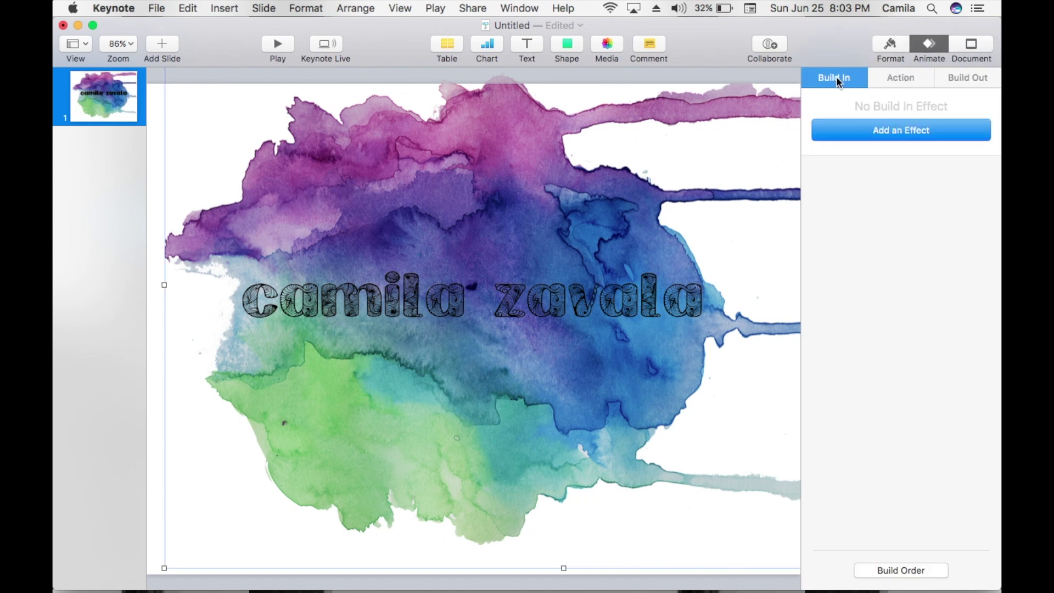
click(923, 132)
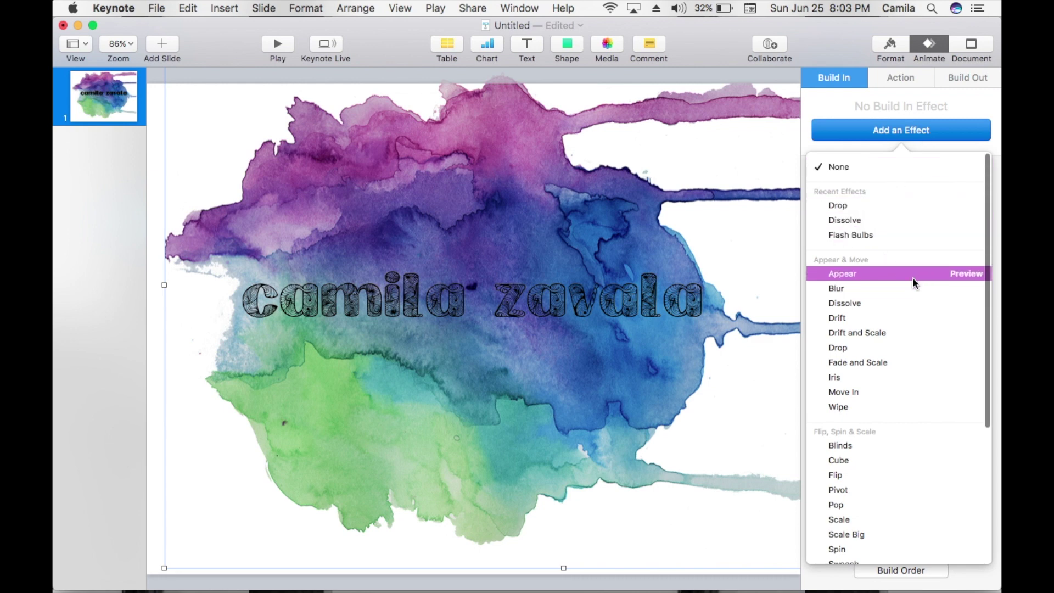
click(961, 274)
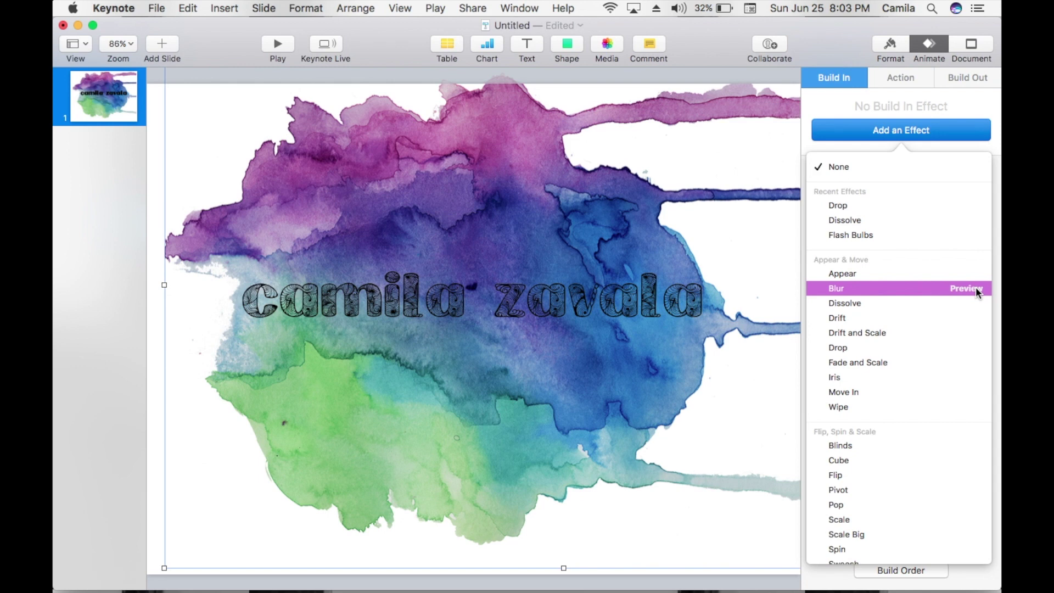
click(977, 287)
click(899, 288)
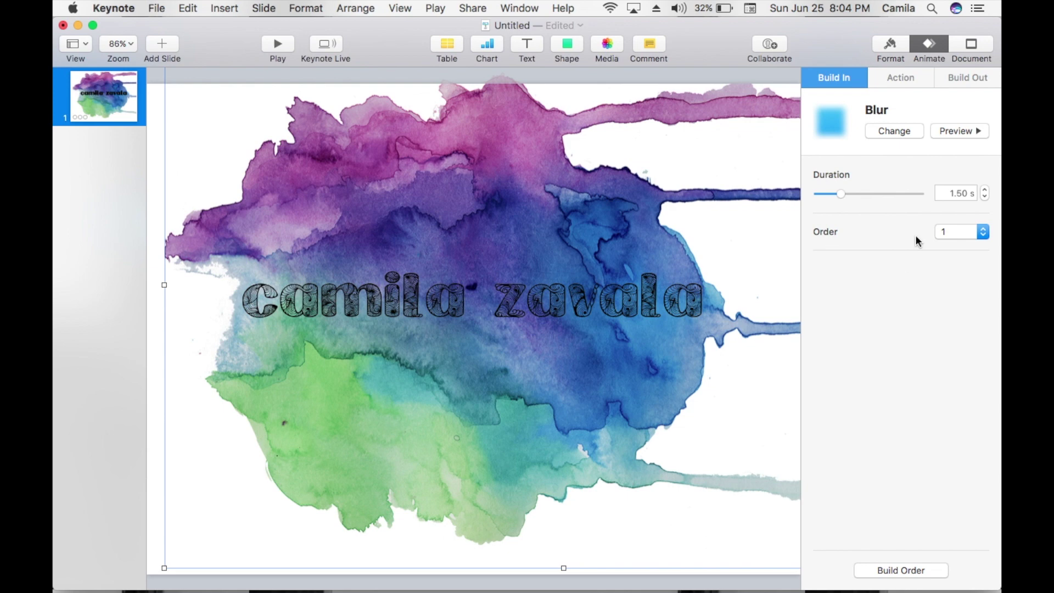
Adjust the duration of the image's Blur effect by one increment and preview the animation
click(953, 134)
click(986, 197)
click(956, 131)
click(67, 354)
Change the title text's font to Beauty and the Beast
click(321, 297)
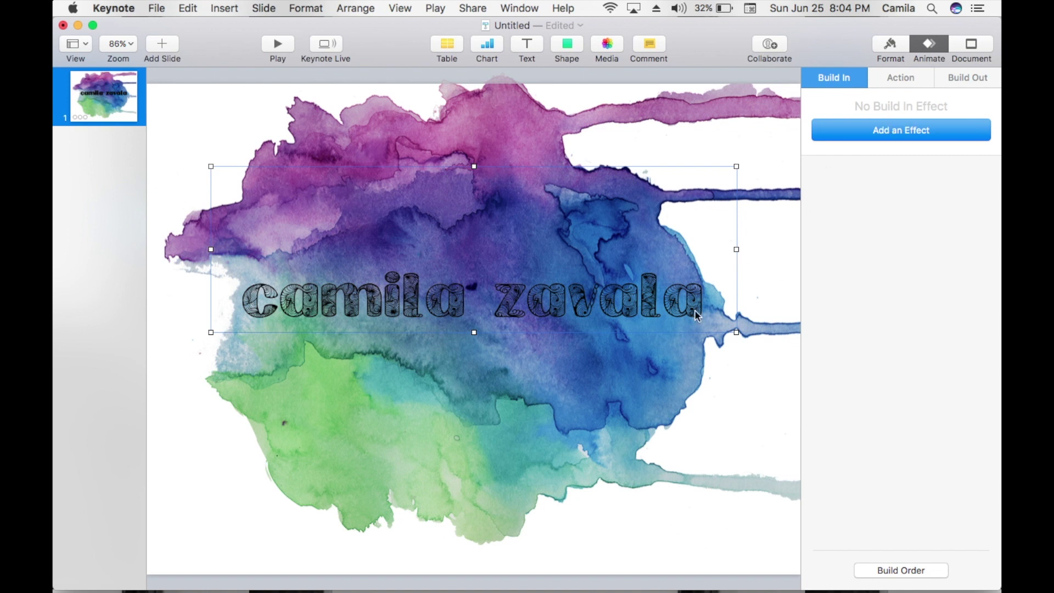
click(599, 300)
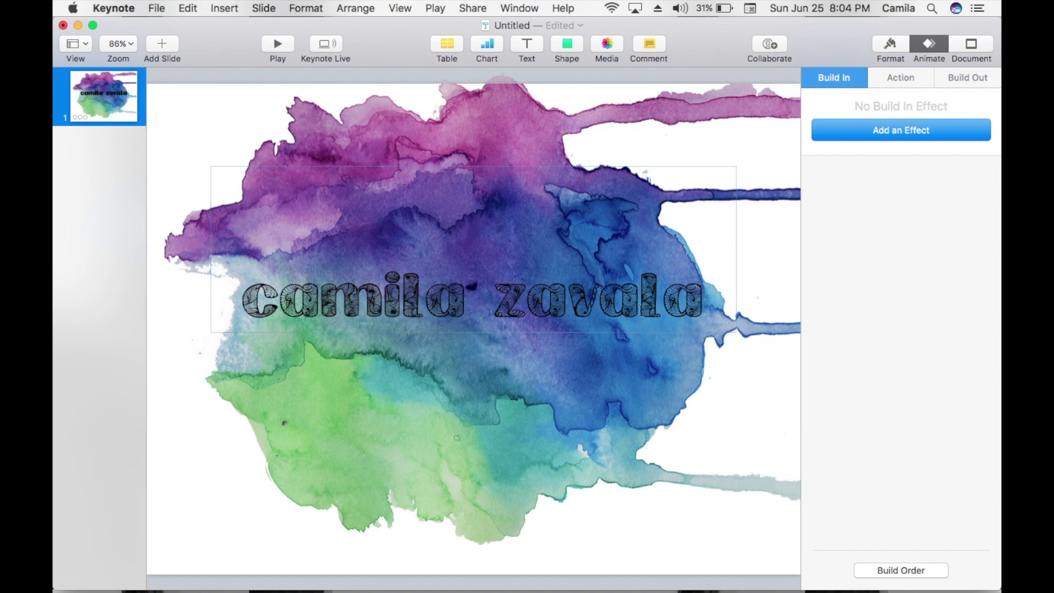
click(897, 50)
click(987, 224)
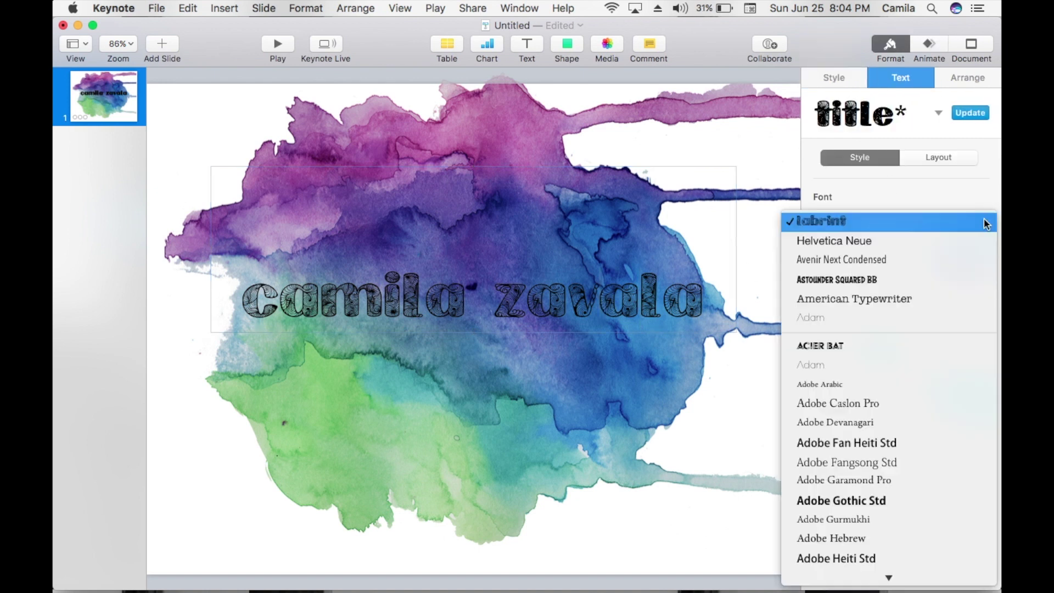
scroll(908, 321, down, 10)
scroll(909, 343, down, 6)
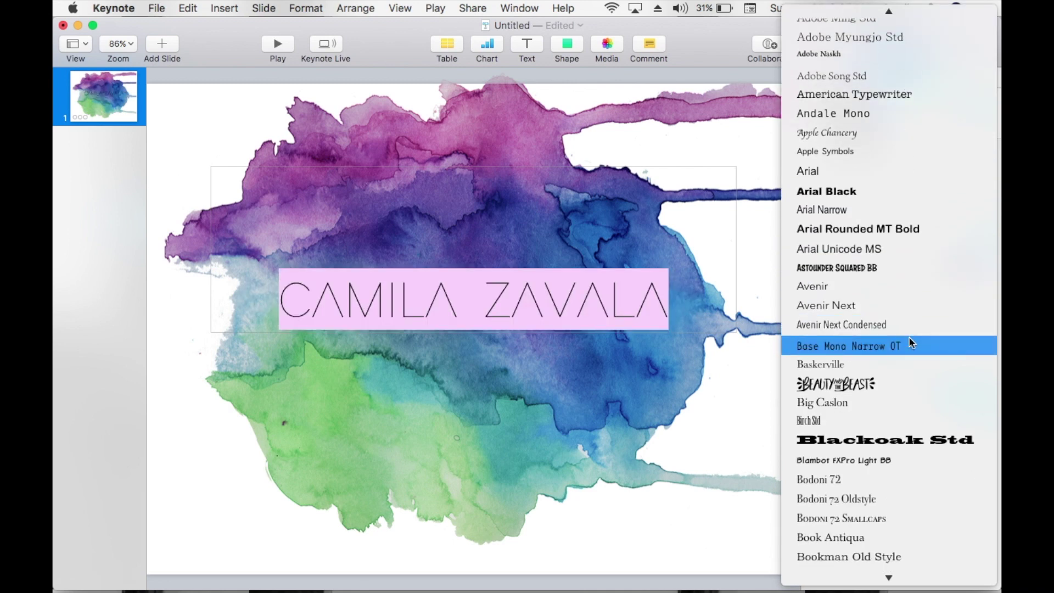
click(869, 379)
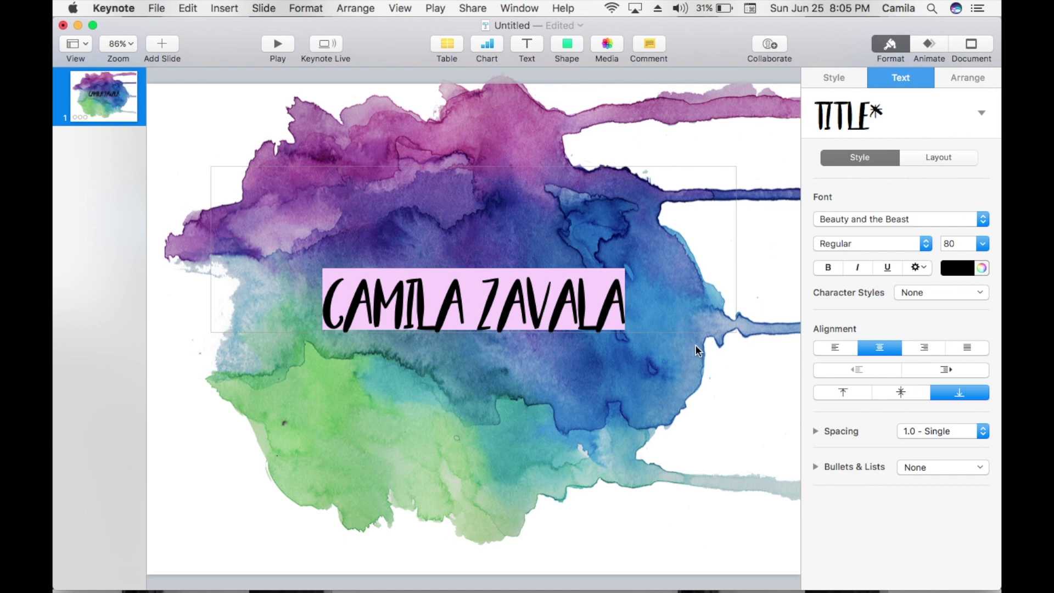
Move the title slightly up and to the left over the middle of the watercolor splash
click(699, 420)
click(537, 313)
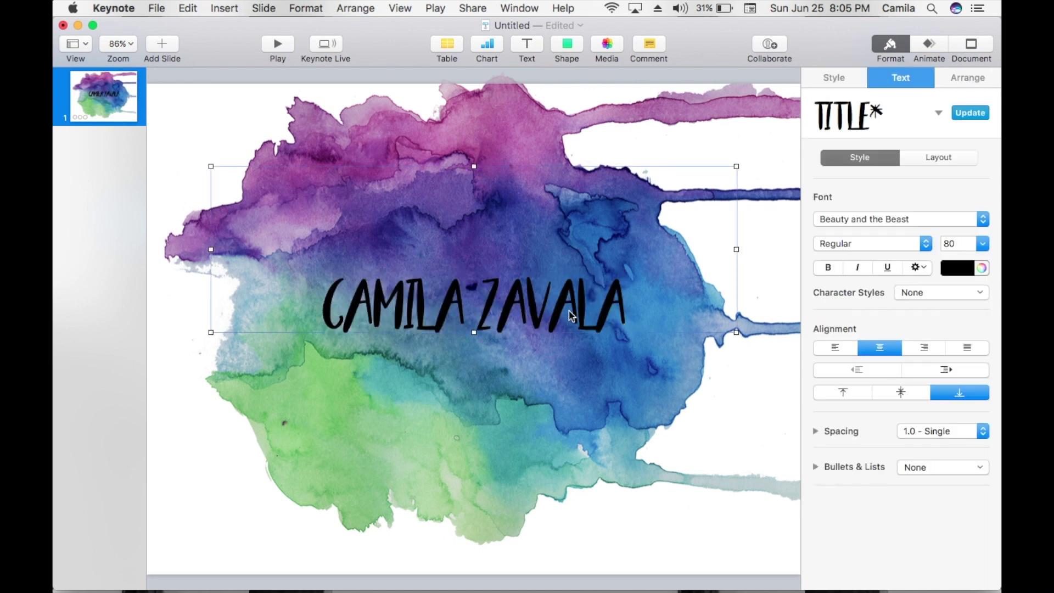
drag(535, 308, 522, 300)
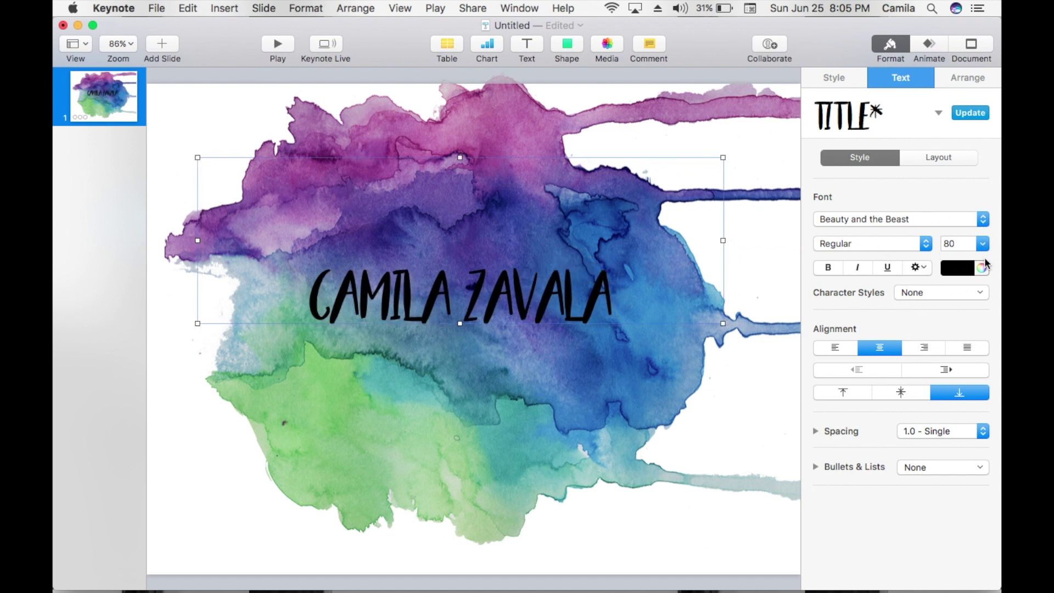
Set the title text's colour to white
click(967, 267)
click(968, 268)
click(968, 268)
click(969, 268)
click(969, 268)
click(836, 358)
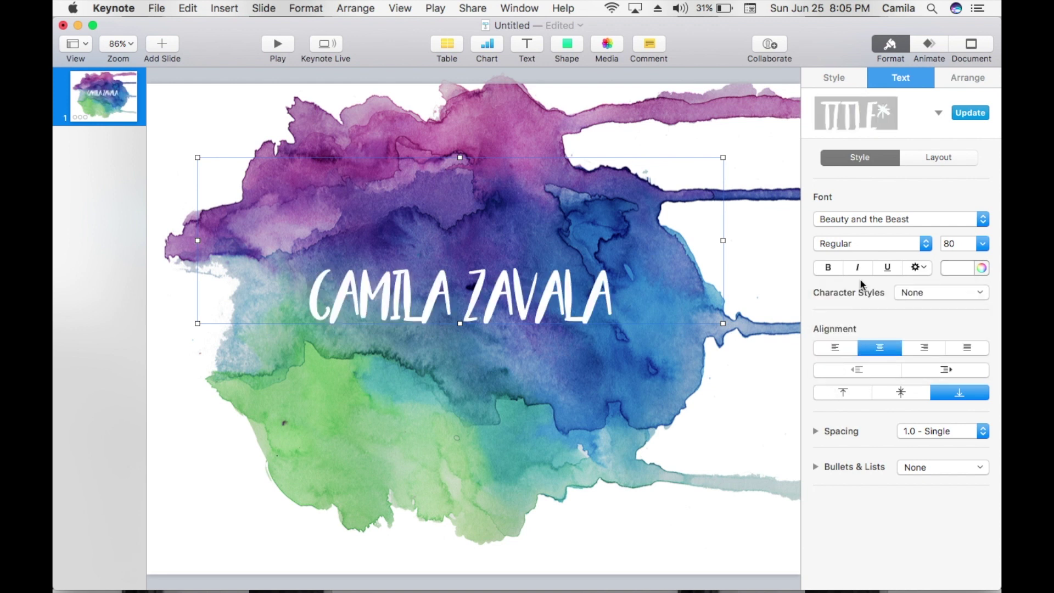
click(627, 419)
Set the title text's font size to 96
click(593, 314)
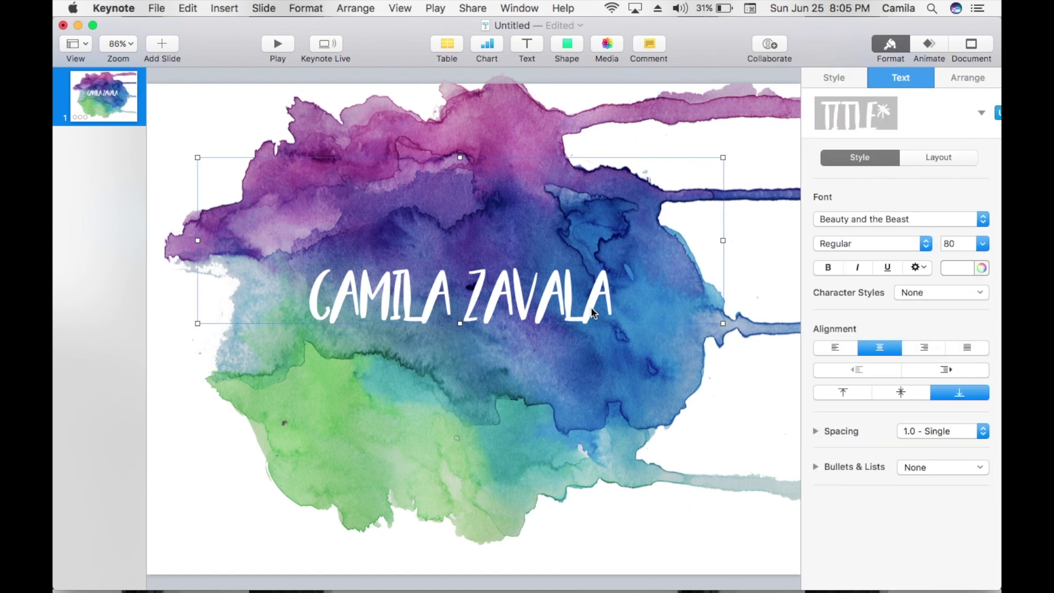
triple_click(541, 306)
click(989, 247)
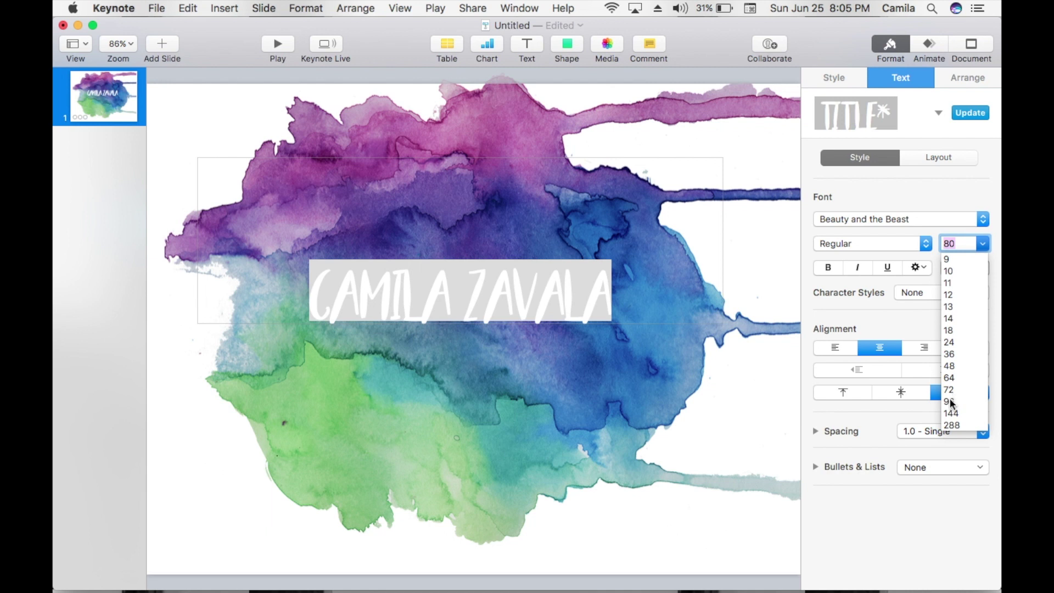
click(950, 401)
click(684, 357)
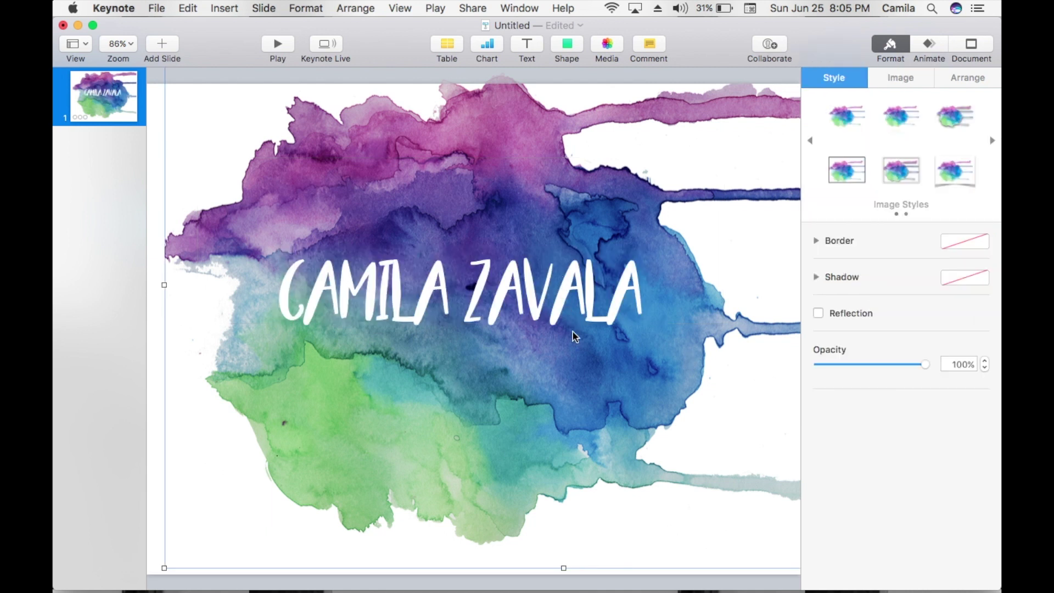
click(96, 366)
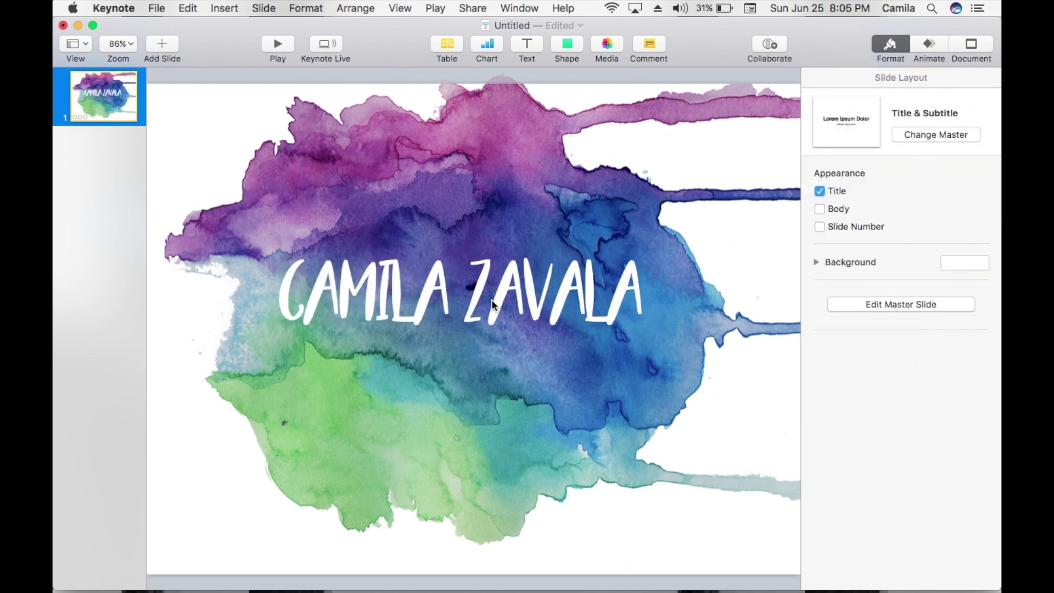
Add the Bouncy build-in effect to the title
click(432, 289)
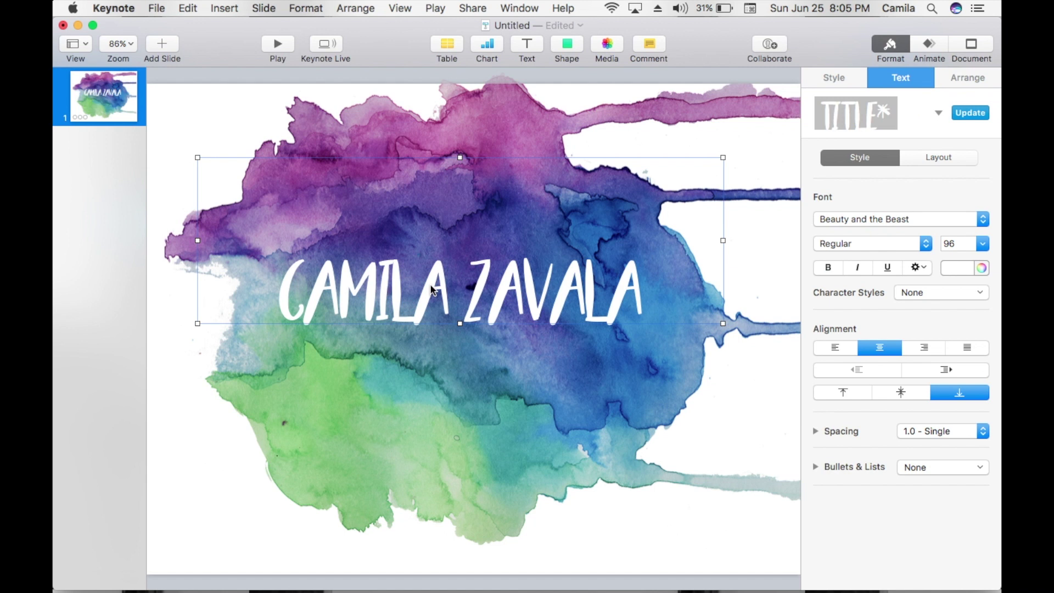
click(931, 54)
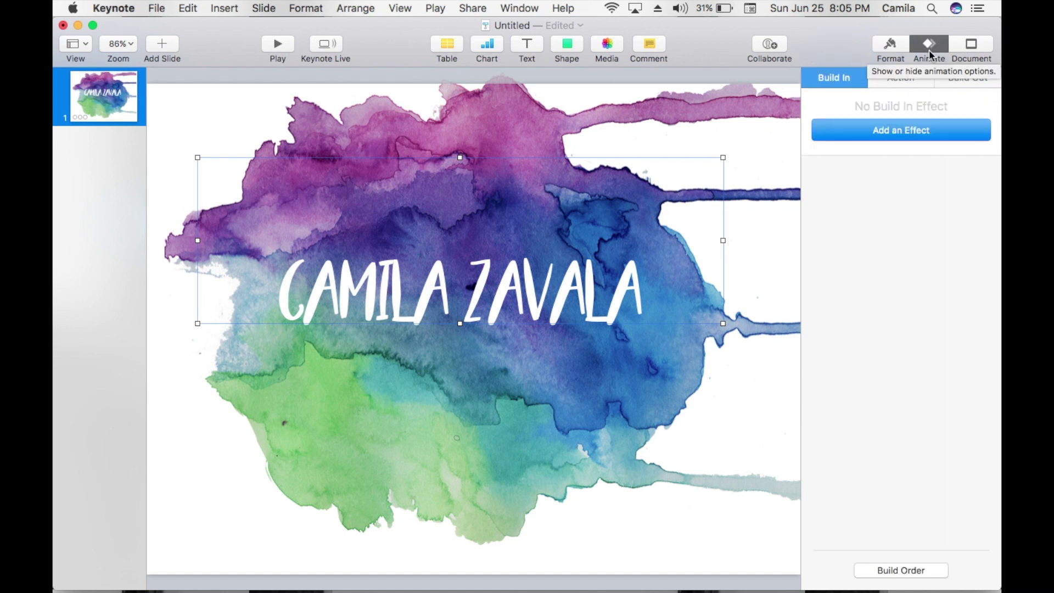
click(887, 137)
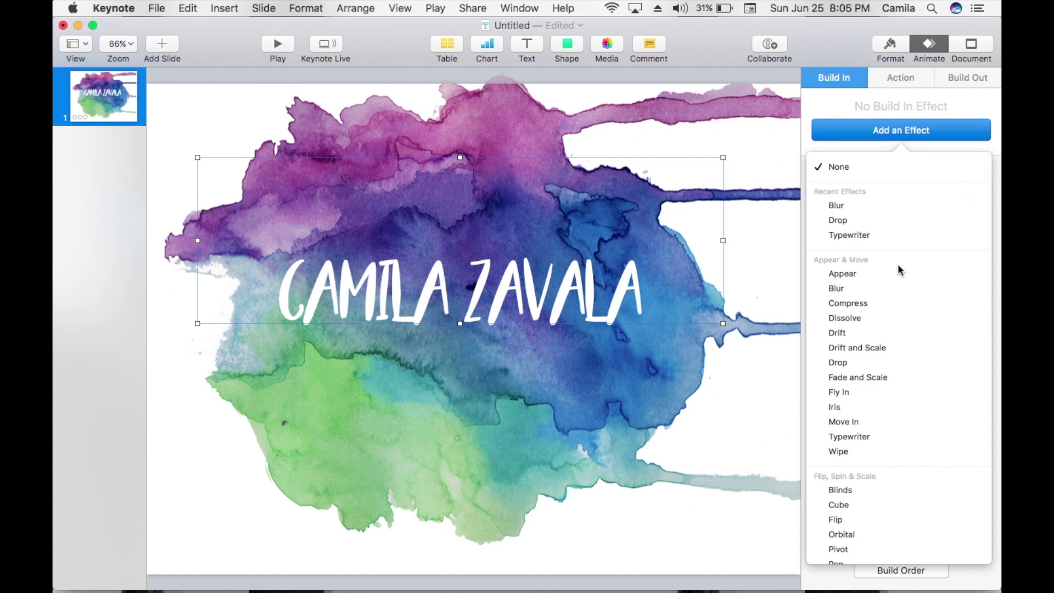
scroll(898, 263, down, 10)
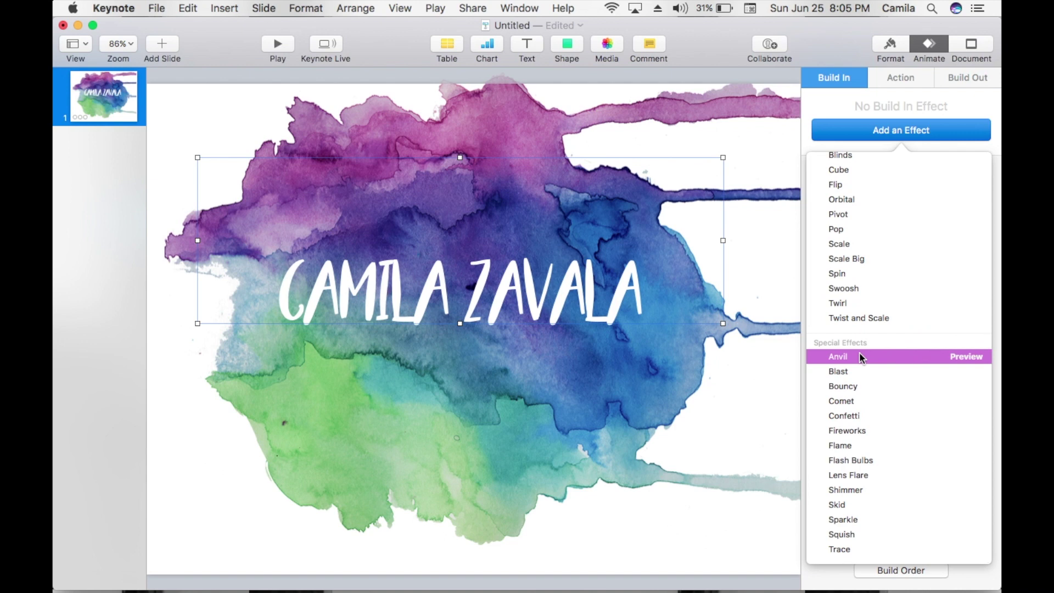
click(879, 386)
Browse the alternative build-in effects for the title and preview Anvil without replacing the current effect
scroll(923, 417, down, 10)
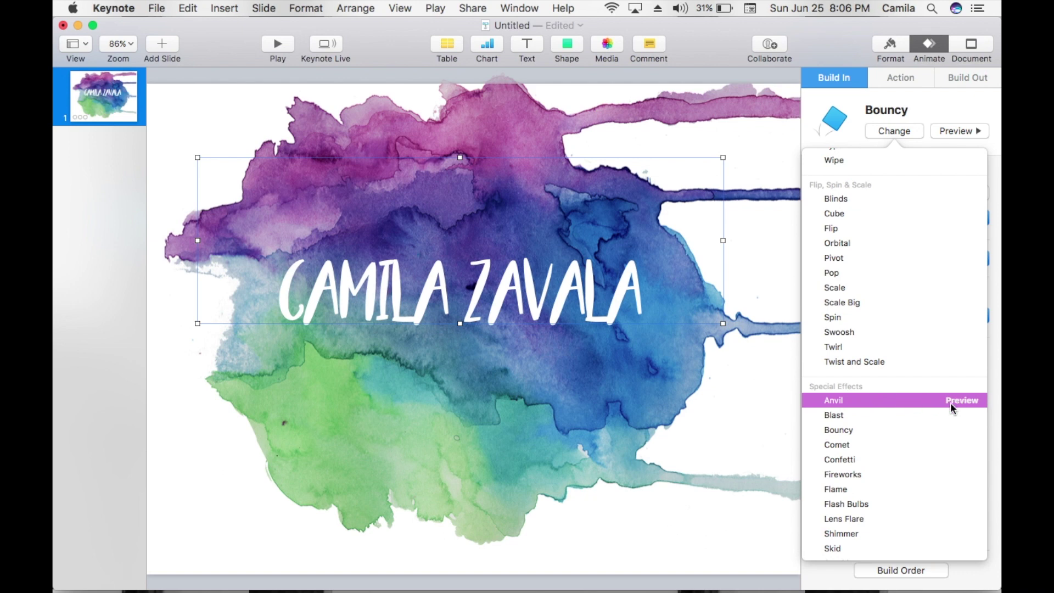
click(951, 403)
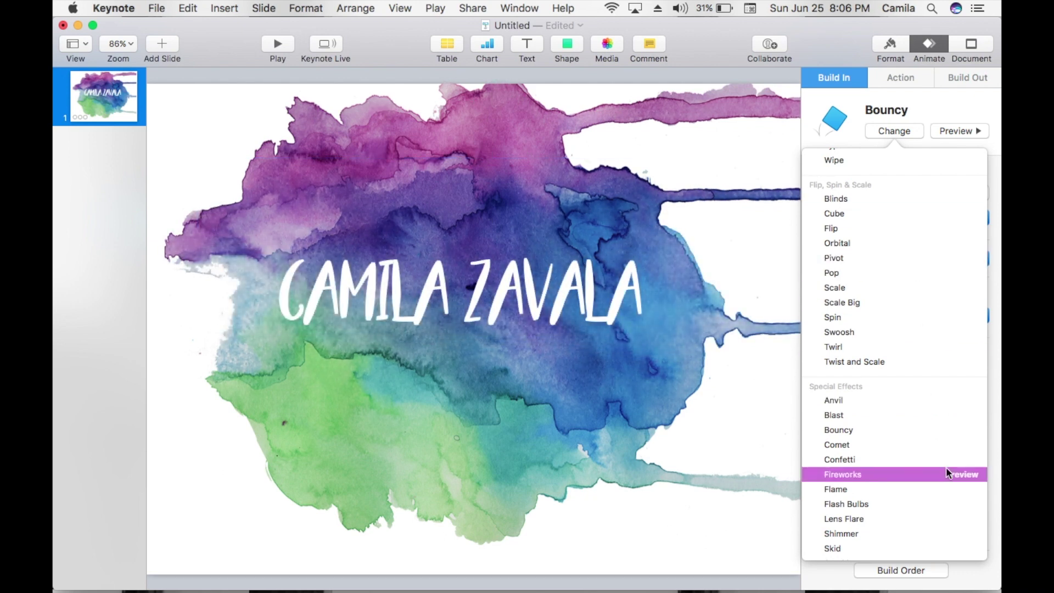
click(998, 555)
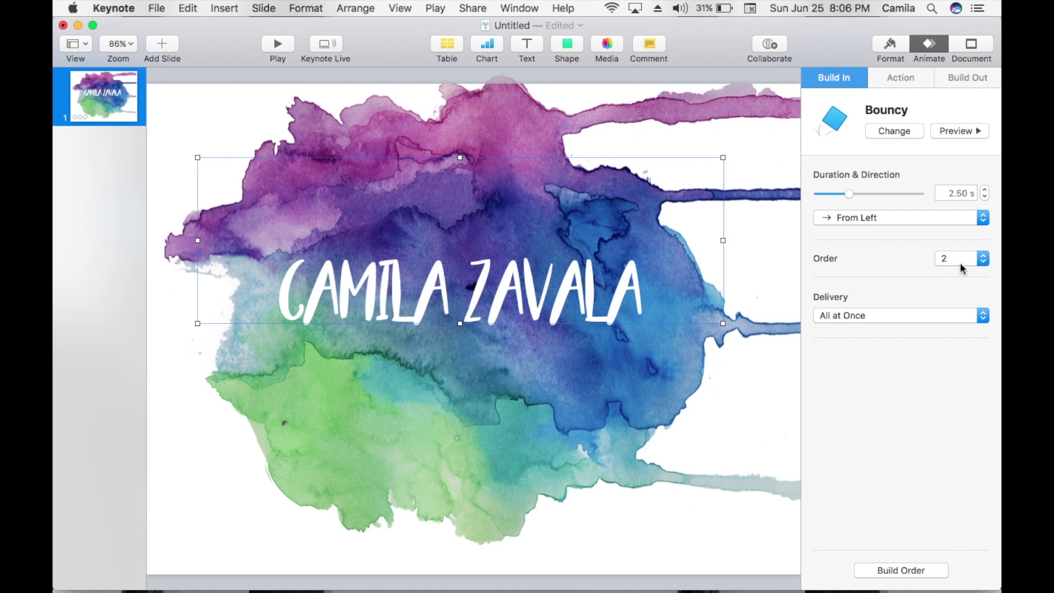
Check the delivery options of the title's Bouncy effect
click(931, 317)
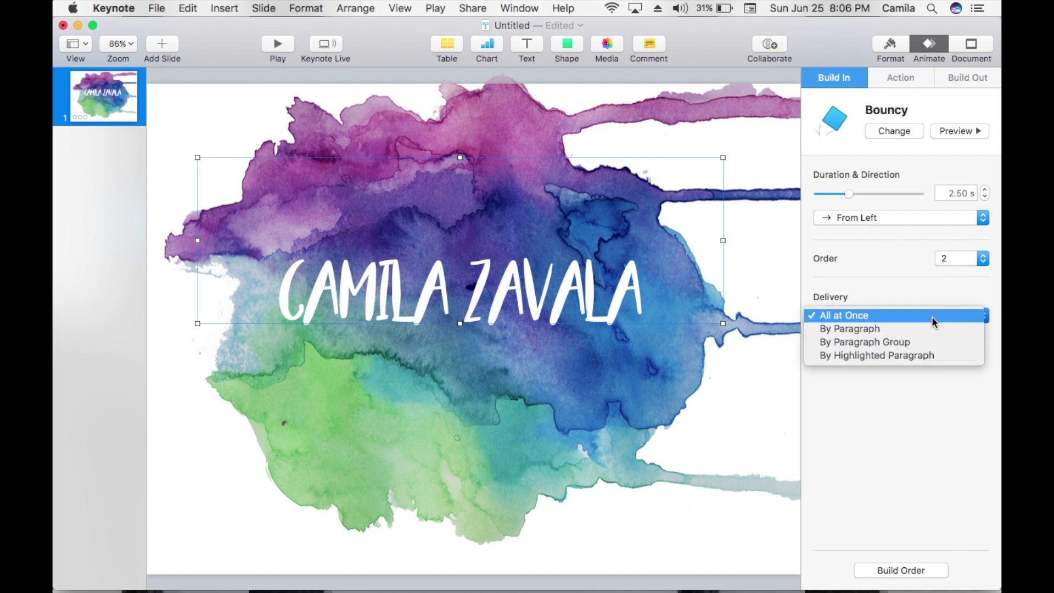
click(552, 285)
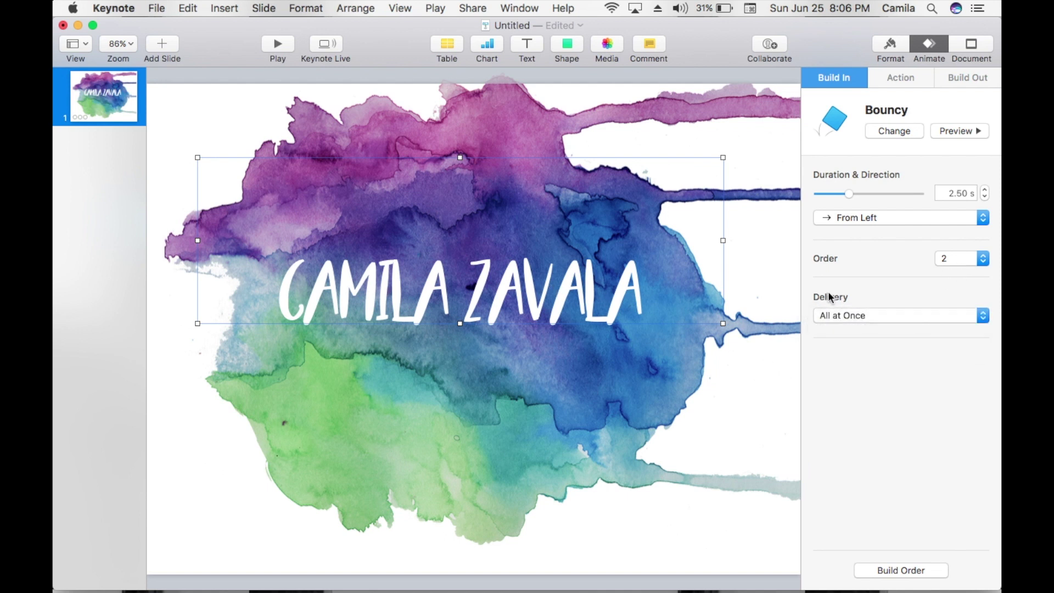
click(844, 317)
click(845, 316)
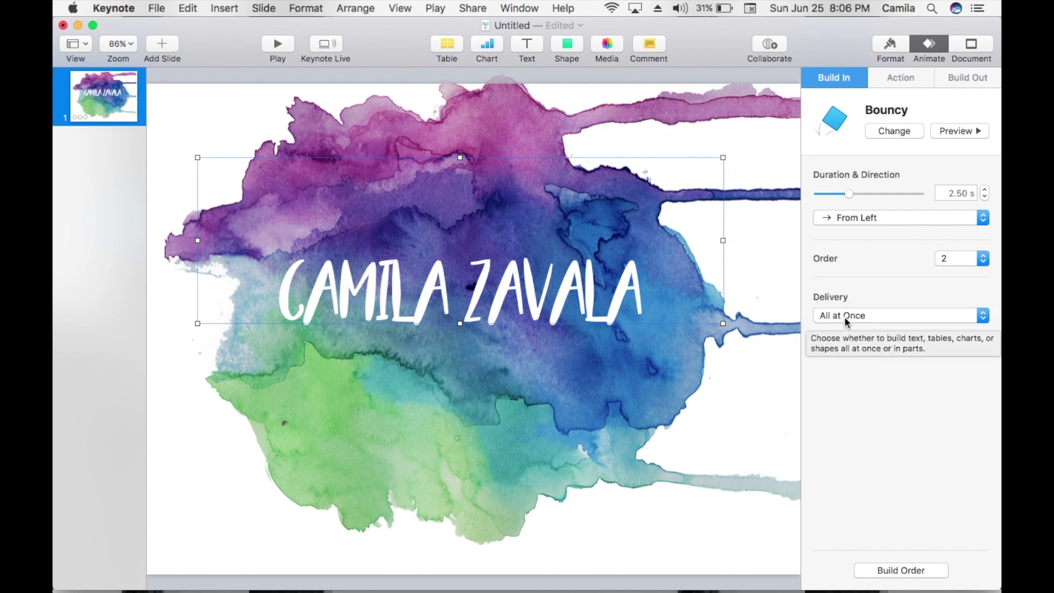
Insert a text box and move it below the title onto the lower part of the watercolor splash
click(224, 7)
click(77, 360)
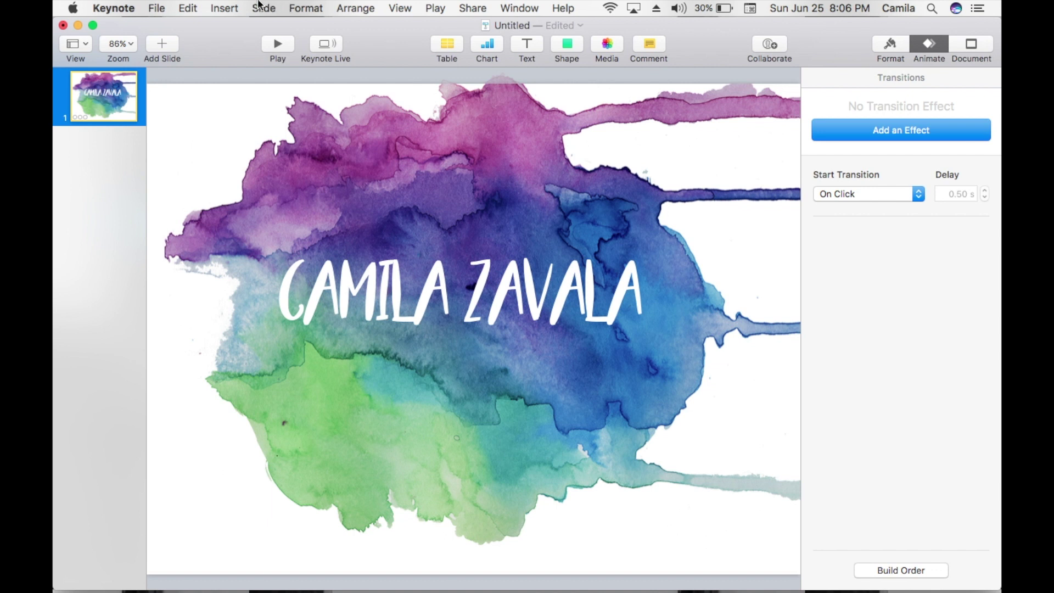
click(232, 7)
mouse_move(263, 8)
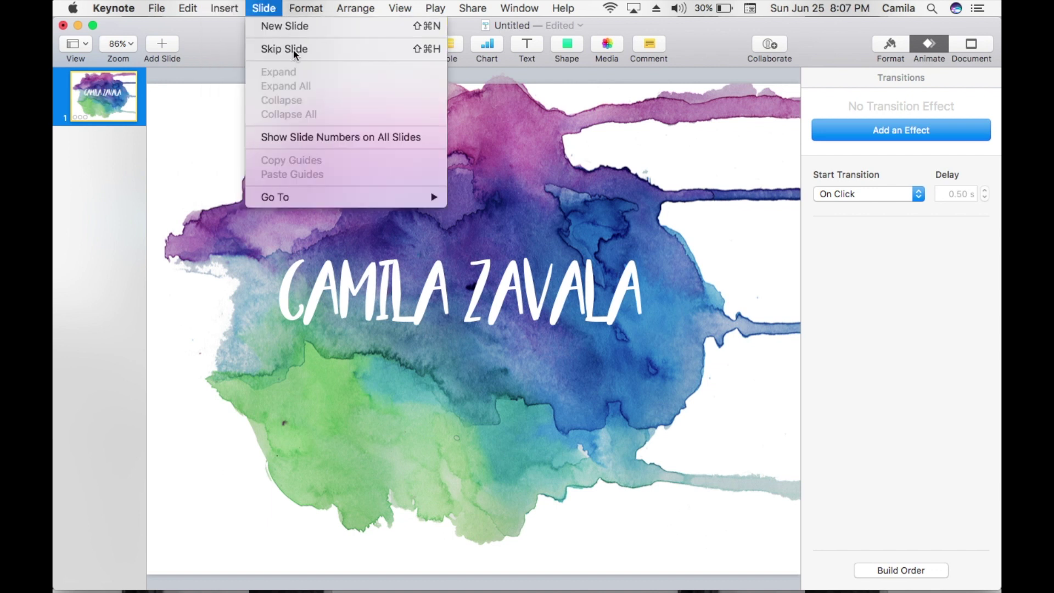
mouse_move(224, 8)
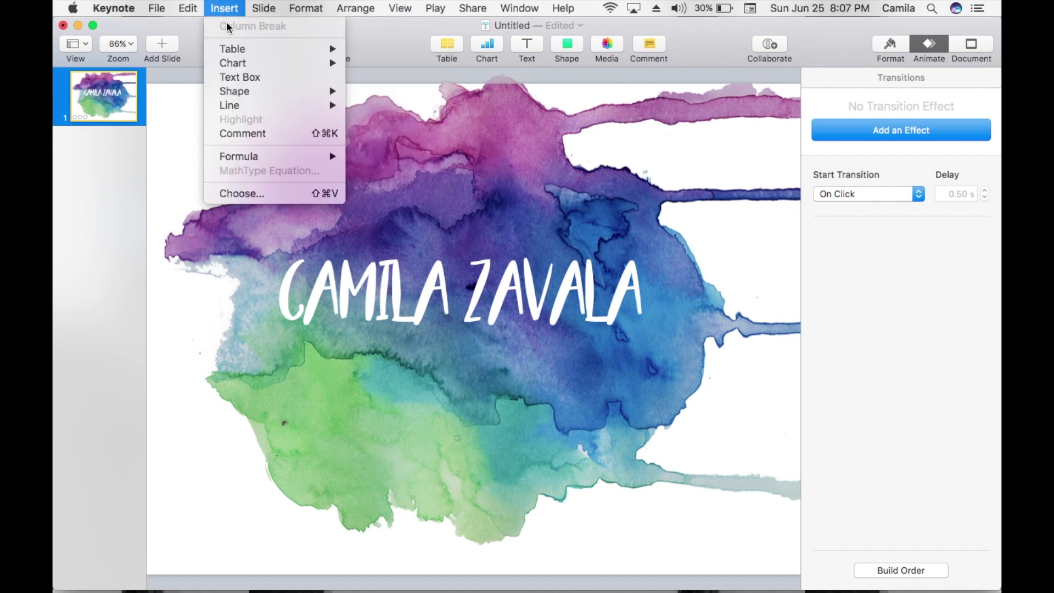
click(260, 79)
drag(481, 332, 470, 410)
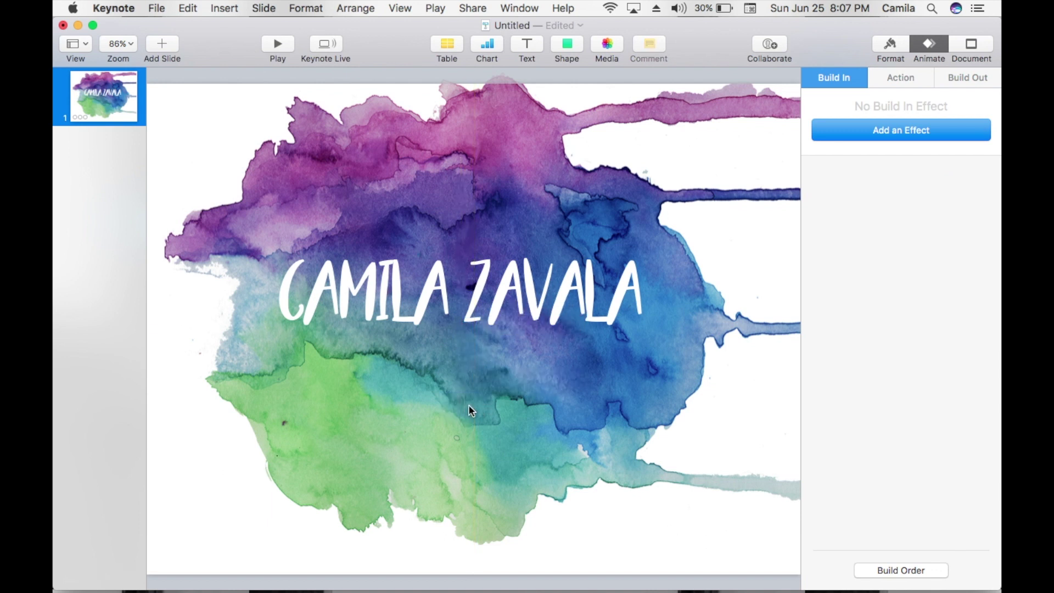
Enter the first social media handle in the text box and add two more text boxes with the other handles beside it
text(c)
text(CHA.YOO)
text(https://png.pngtree.com/element_pic/16/12/11/08a7ed5263cde1df5390328d9f43349b.jpg)
key(super+z)
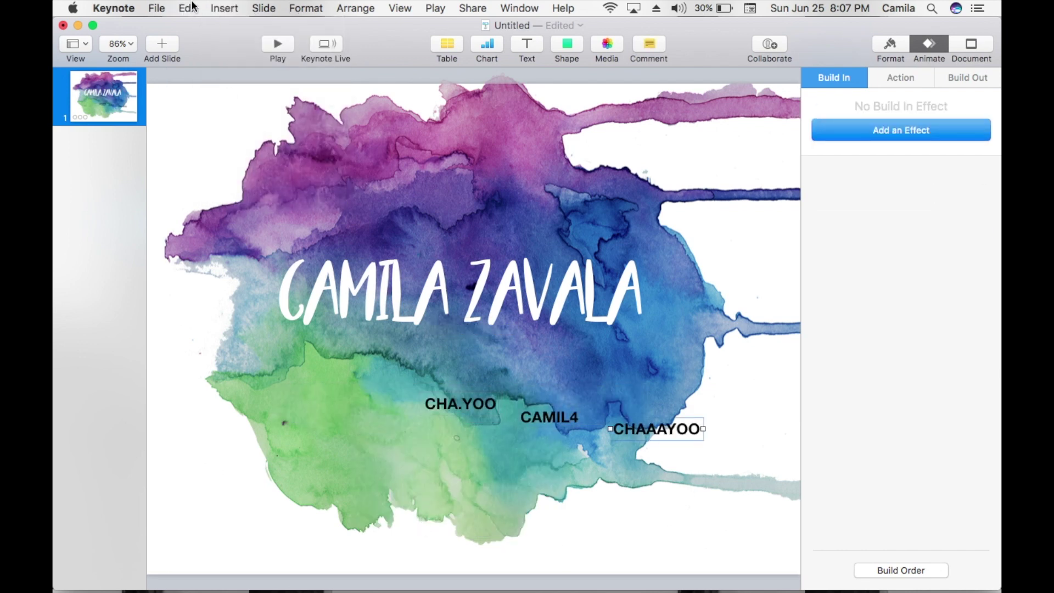
Insert the Instagram image 2-2-instagram-png-picture.png plus the Snapchat and Twitter icons, and shrink them onto the green part of the splash
click(221, 7)
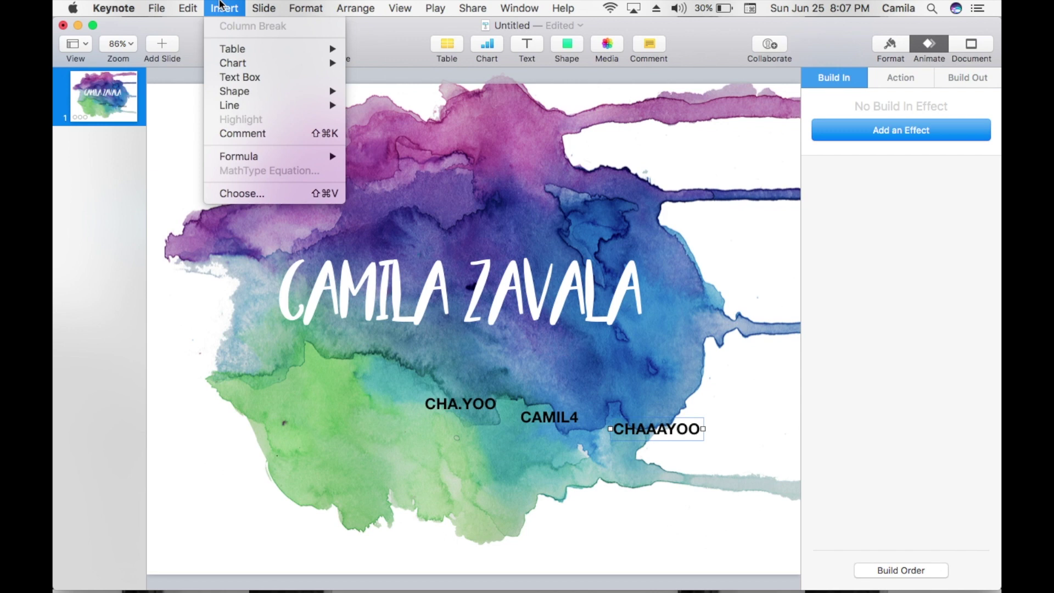
click(275, 197)
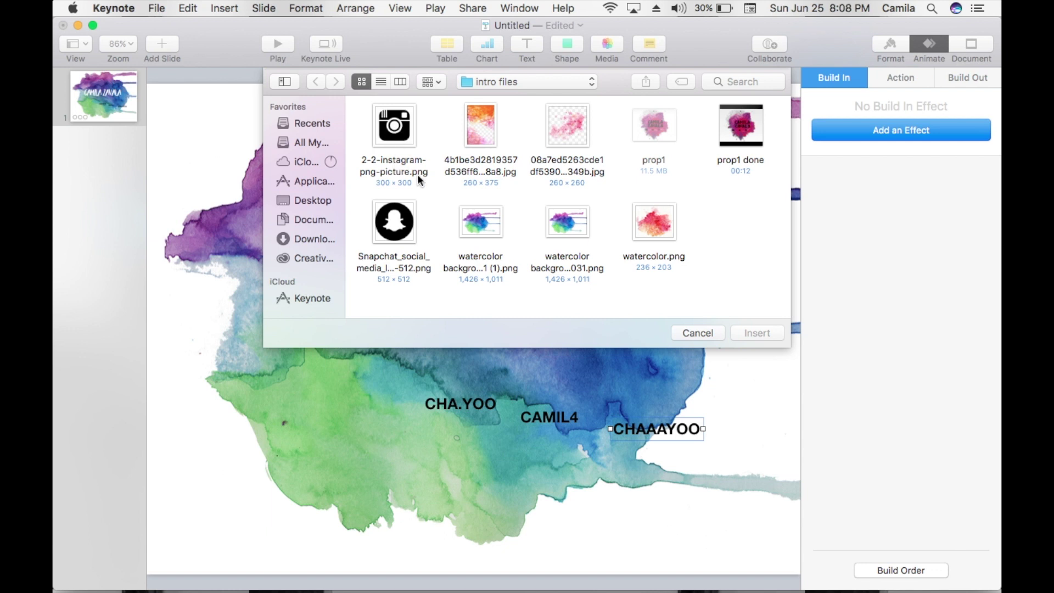
key(Escape)
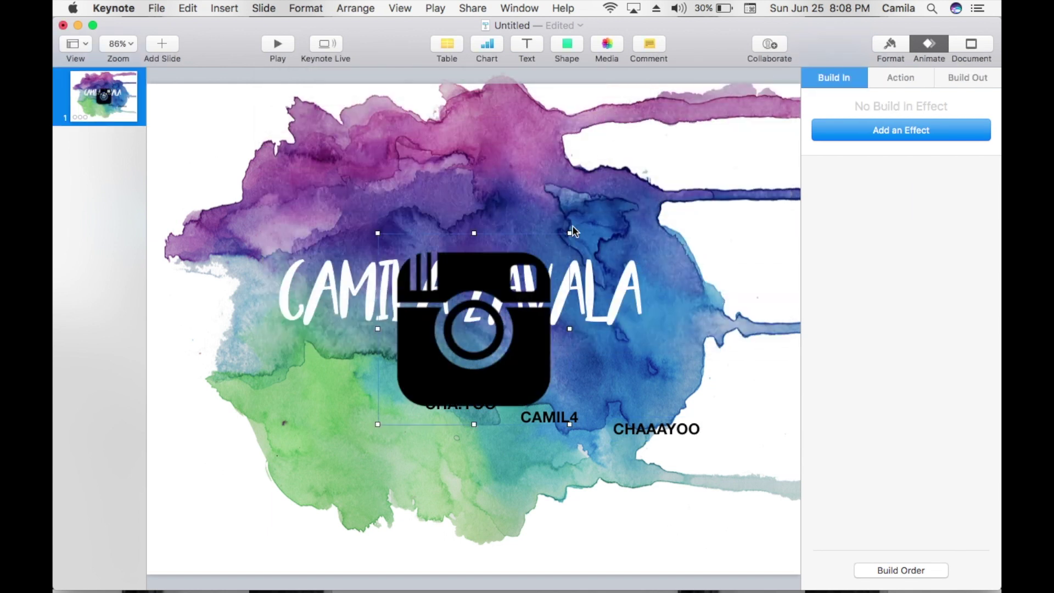
drag(571, 236, 331, 400)
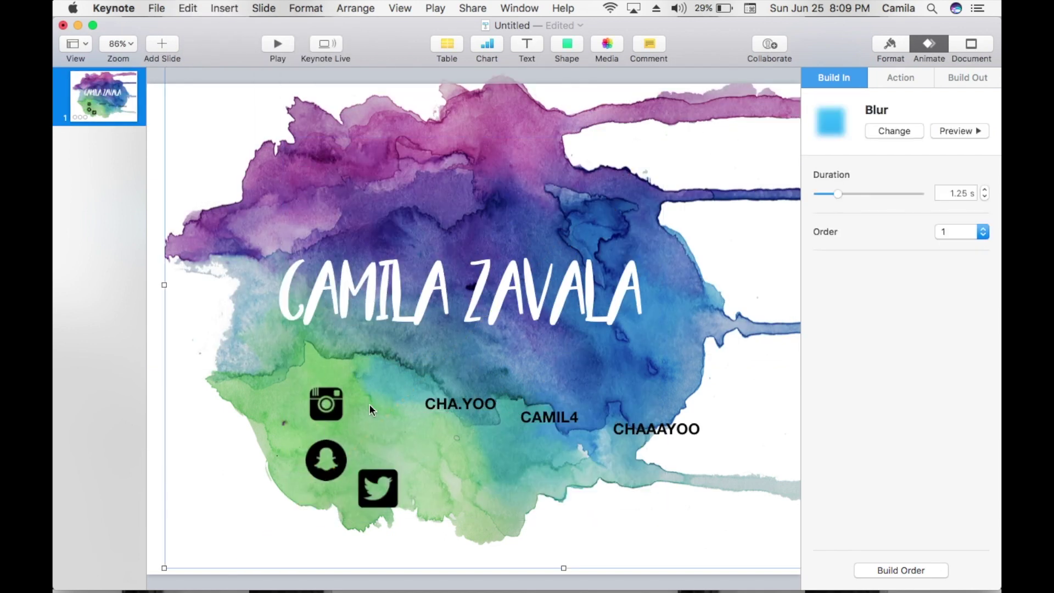
Arrange the Instagram, Snapchat and Twitter icons in a vertical column below the title
click(344, 407)
drag(344, 408, 341, 370)
drag(346, 449, 345, 406)
drag(389, 494, 338, 477)
click(449, 499)
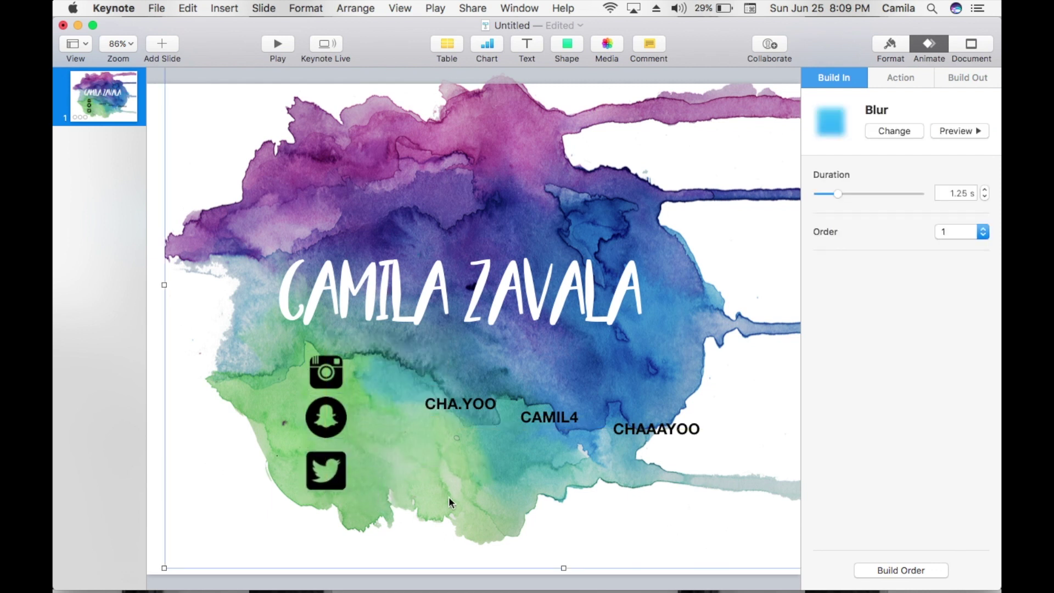
Place the social media handles beside their matching icons and open the font choices for the Snapchat handle
drag(480, 390, 413, 359)
drag(512, 406, 363, 405)
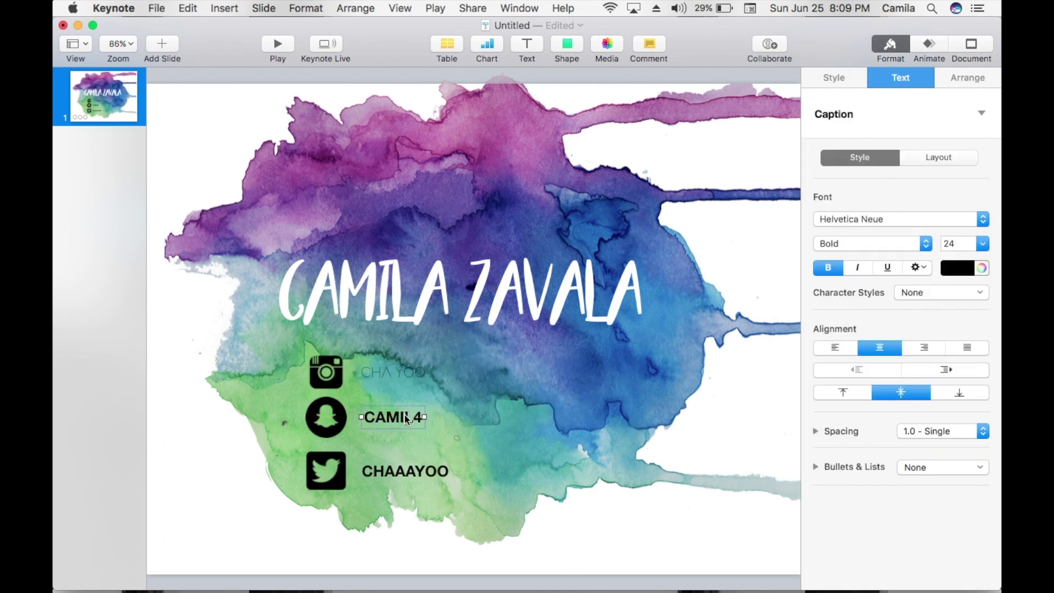
click(983, 220)
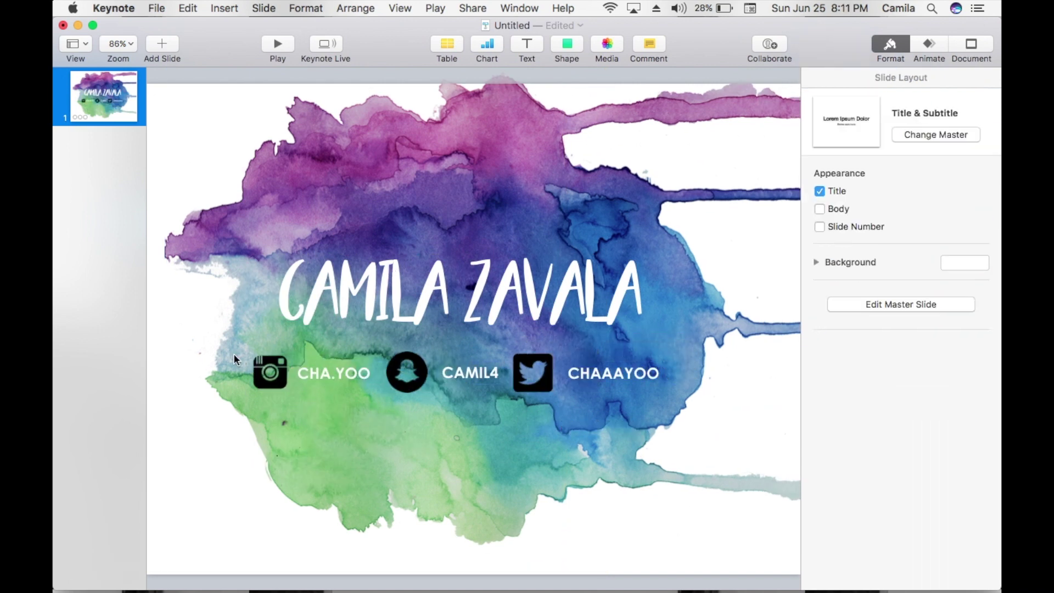
Add the Drop build-in effect to the Instagram icon
click(282, 375)
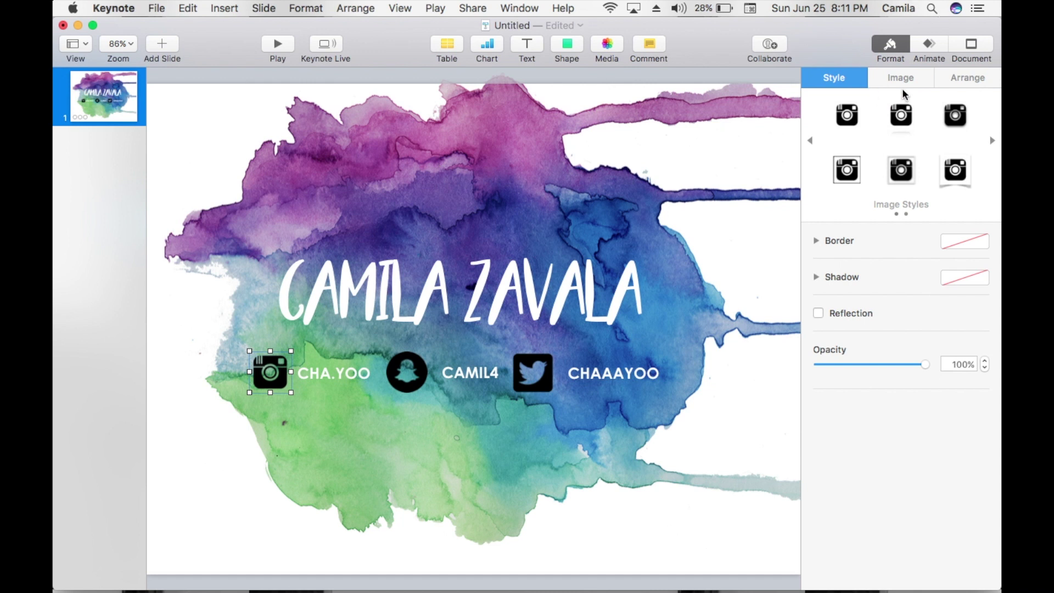
click(930, 43)
click(879, 132)
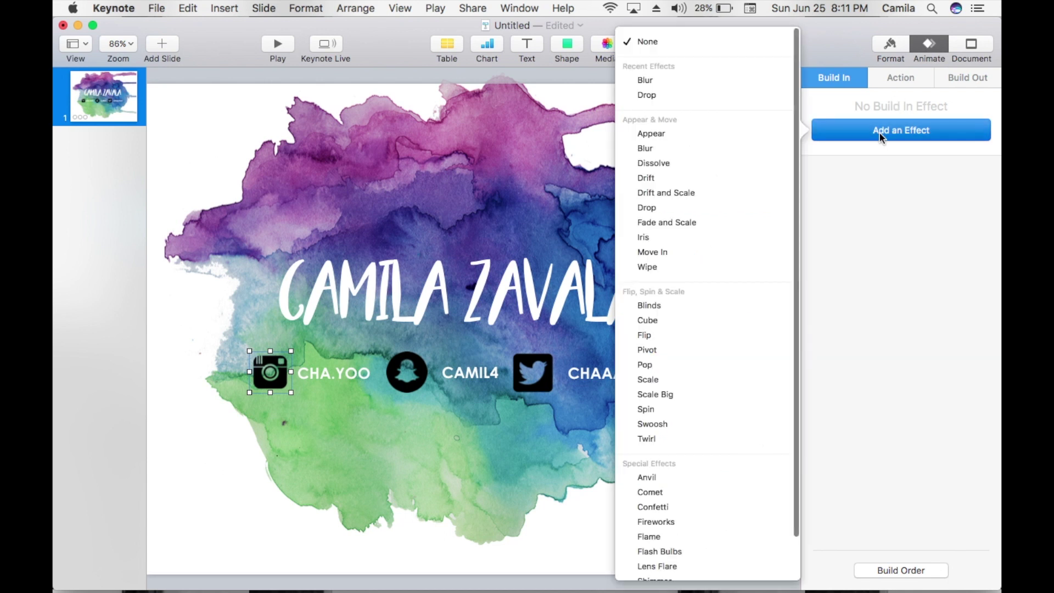
click(694, 208)
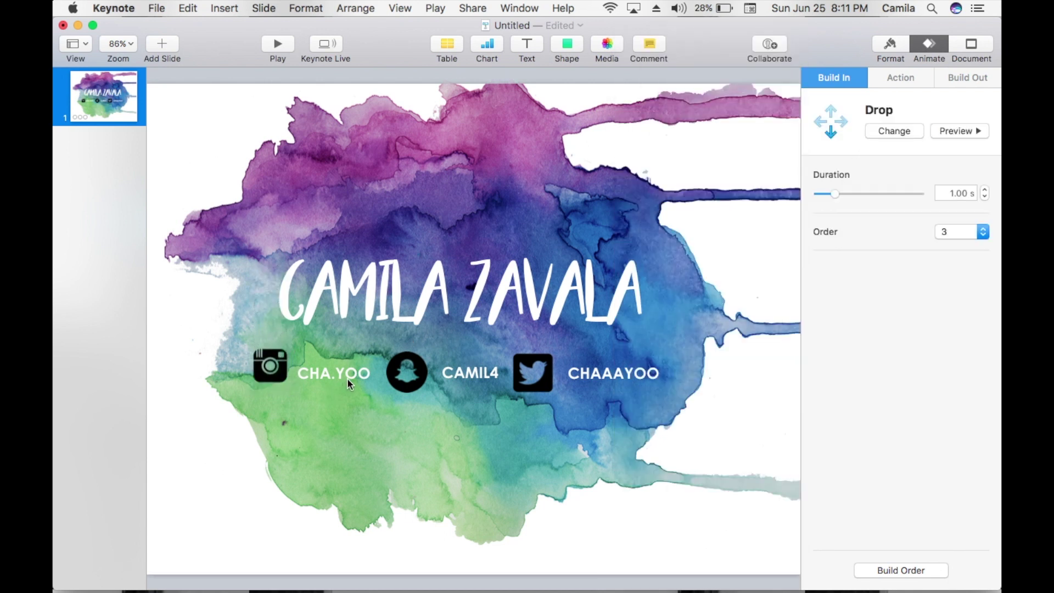
Add a build-in effect to the handle text next to the Instagram icon
click(355, 374)
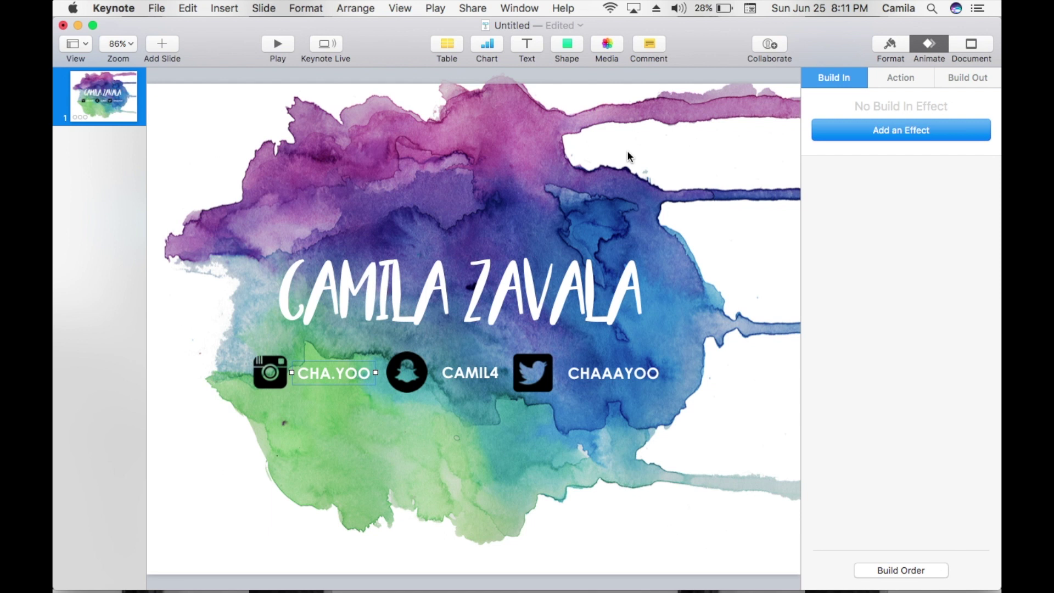
click(901, 132)
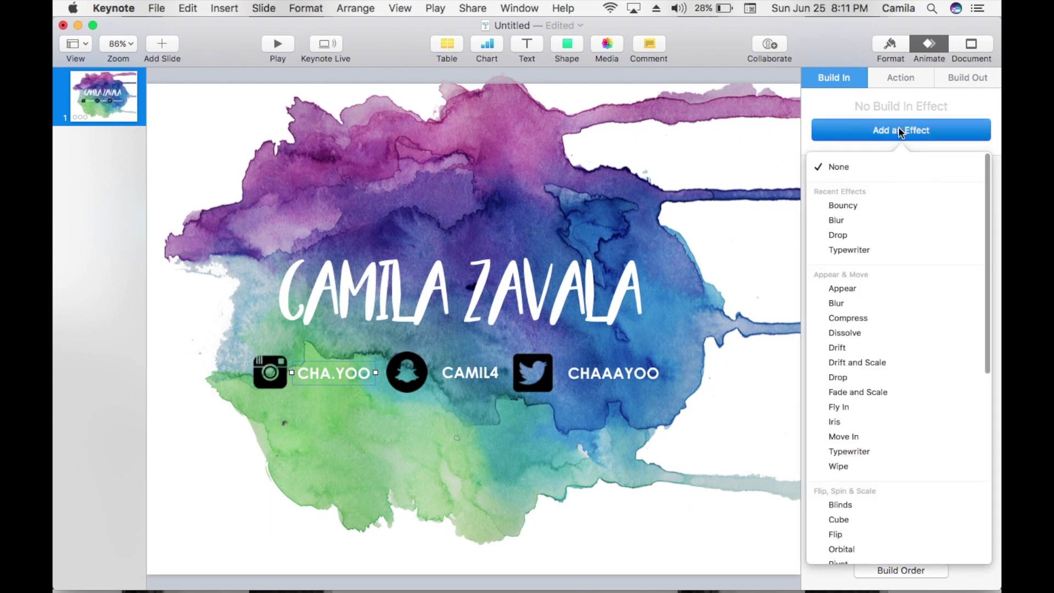
click(848, 242)
Add the Drop build-in effect to the Snapchat icon
click(407, 372)
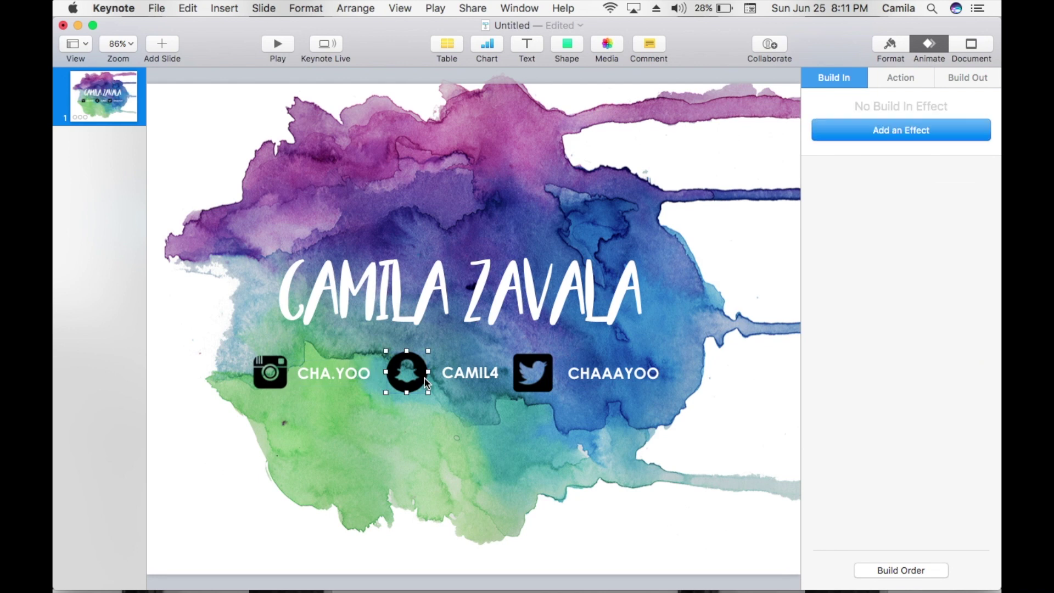
click(882, 132)
click(906, 130)
click(906, 130)
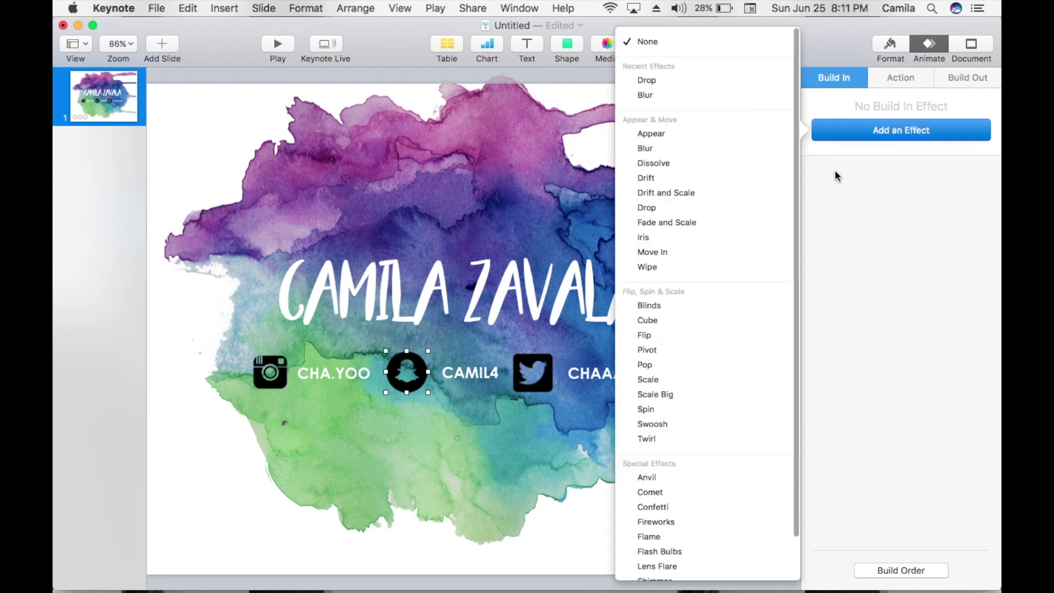
click(655, 208)
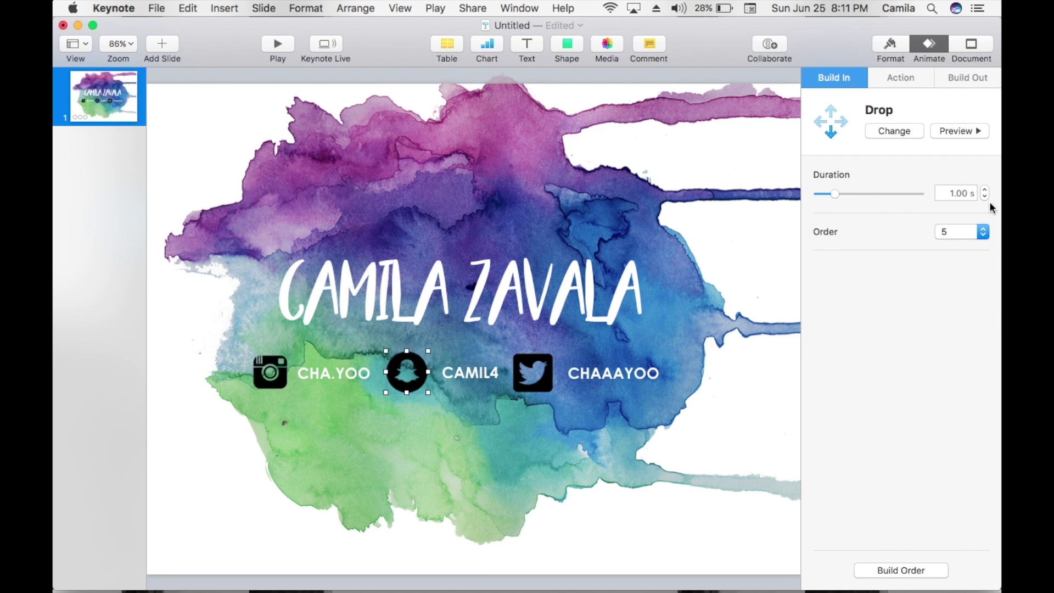
Add the Drop build-in effect to the Snapchat handle text
click(470, 381)
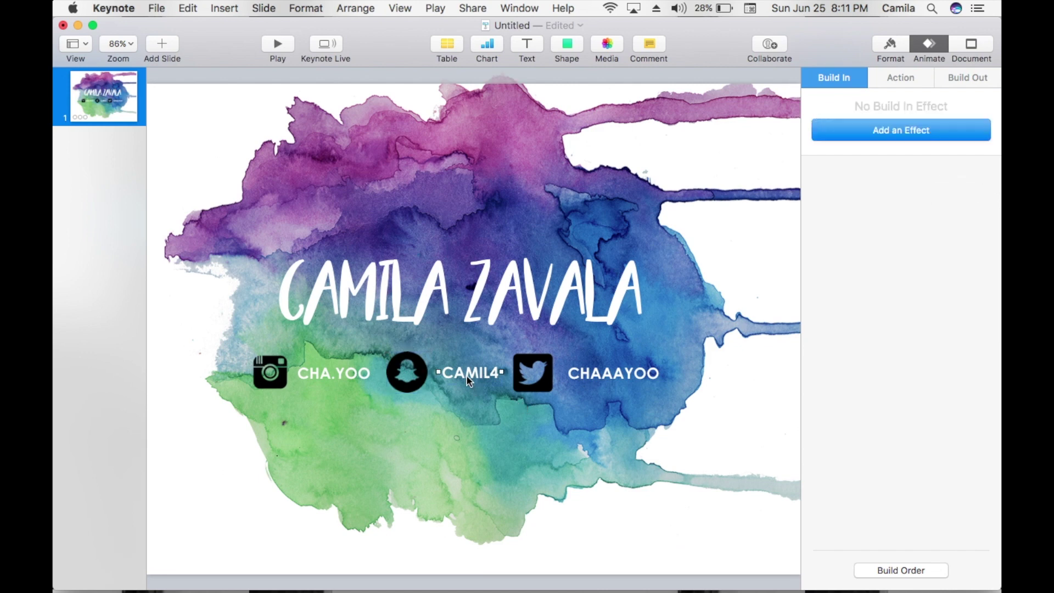
click(918, 125)
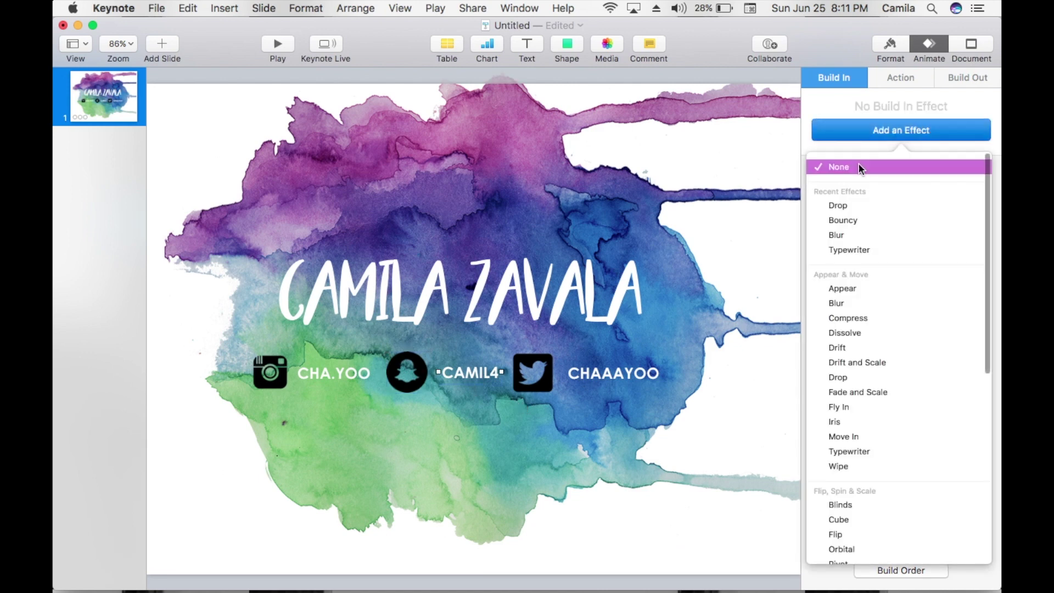
click(843, 210)
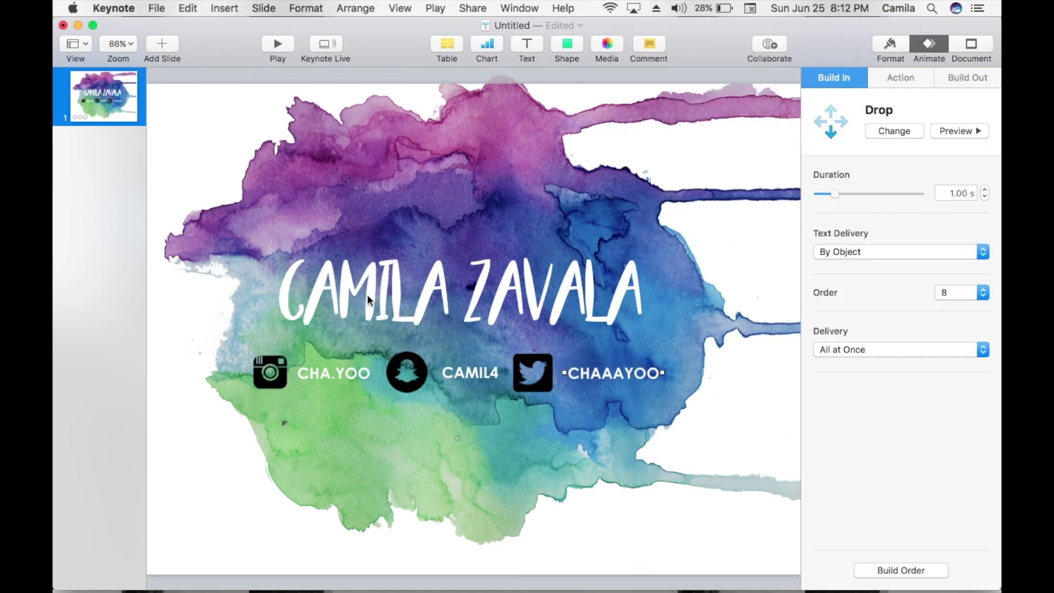
Set the Instagram handle's text delivery to By Character and preview its Drop effect
click(344, 376)
click(981, 253)
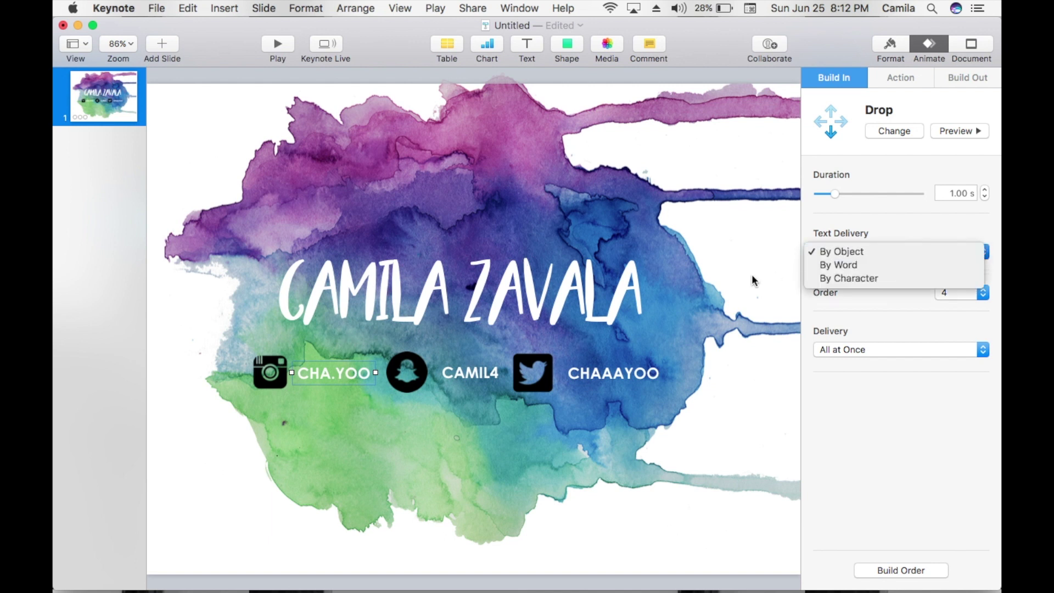
click(882, 279)
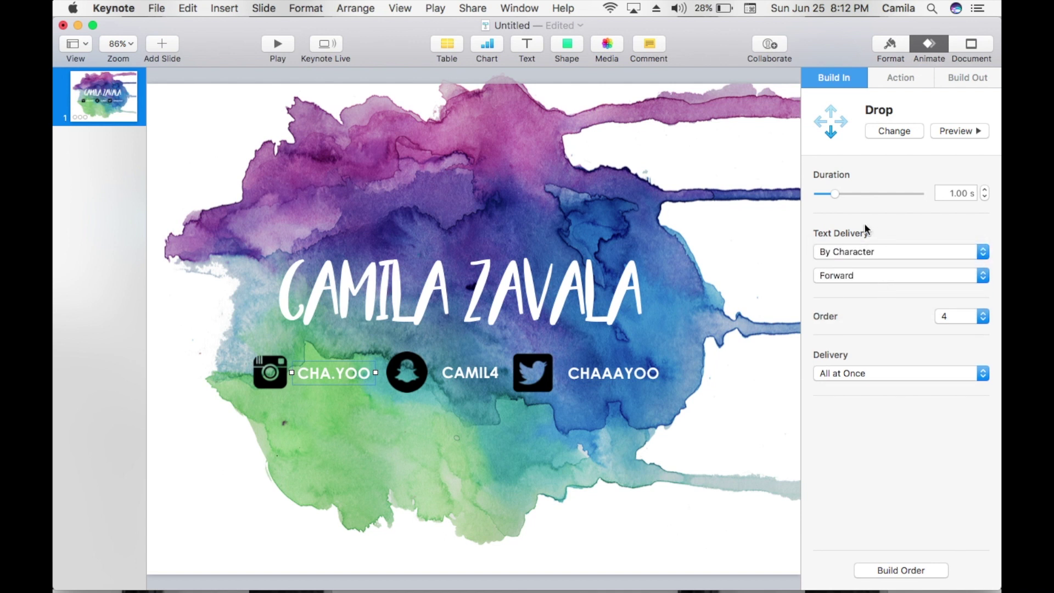
click(951, 125)
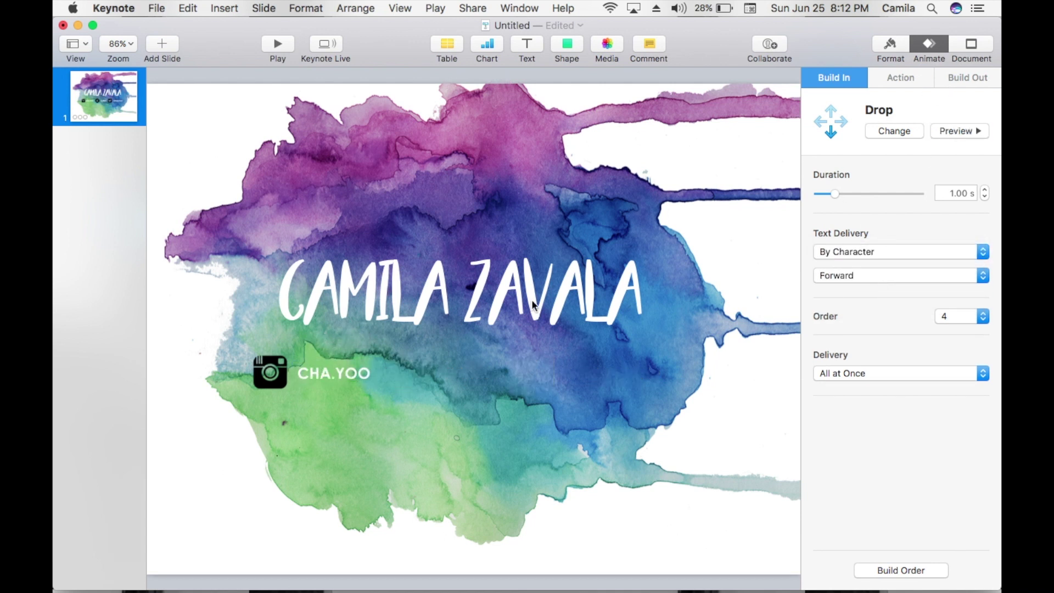
Set the Snapchat handle's text delivery to By Character and preview its Drop effect
click(444, 375)
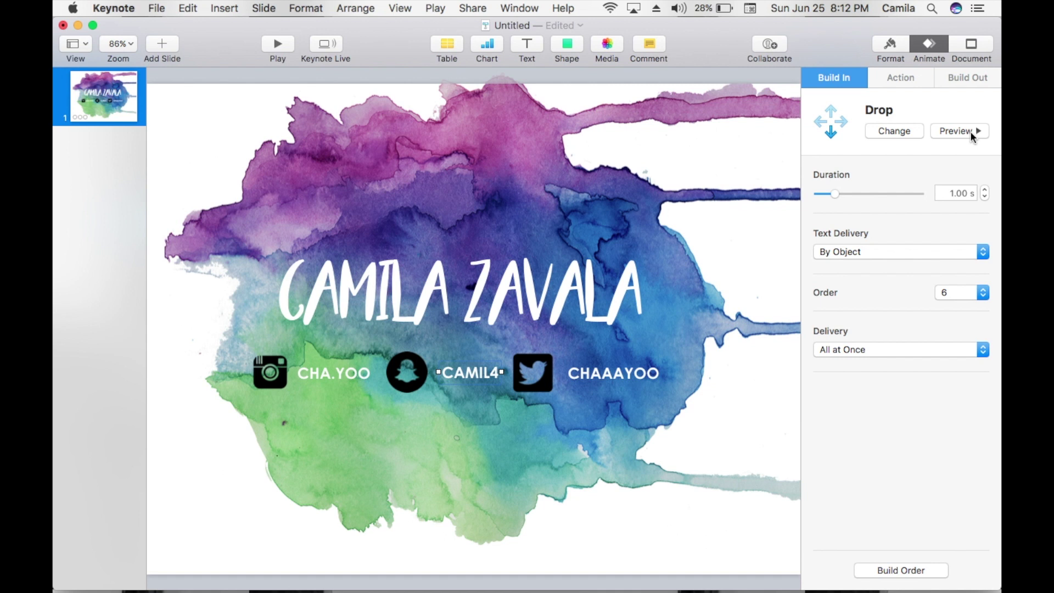
click(971, 132)
click(962, 251)
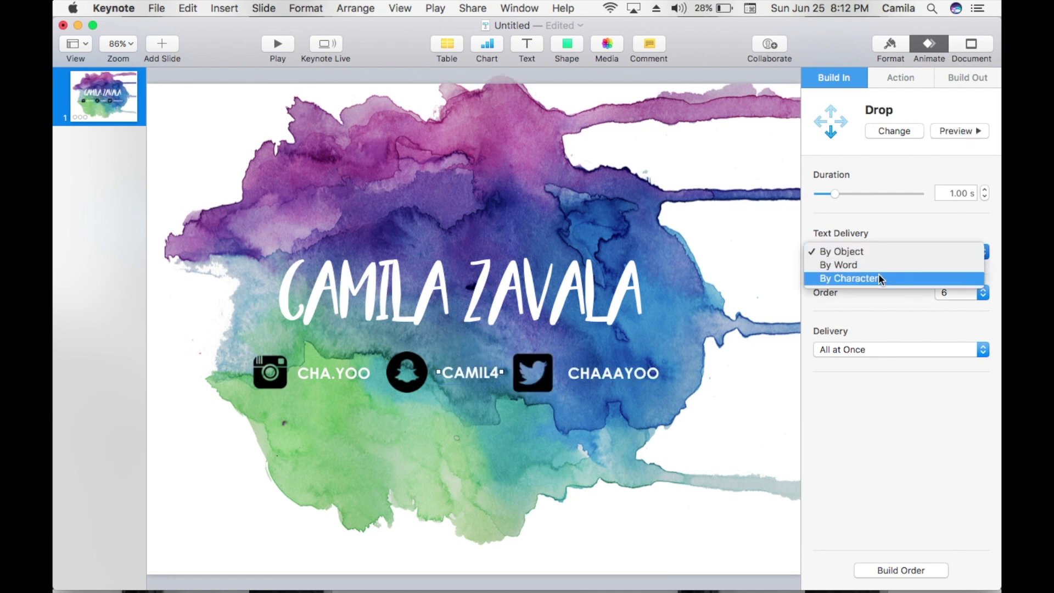
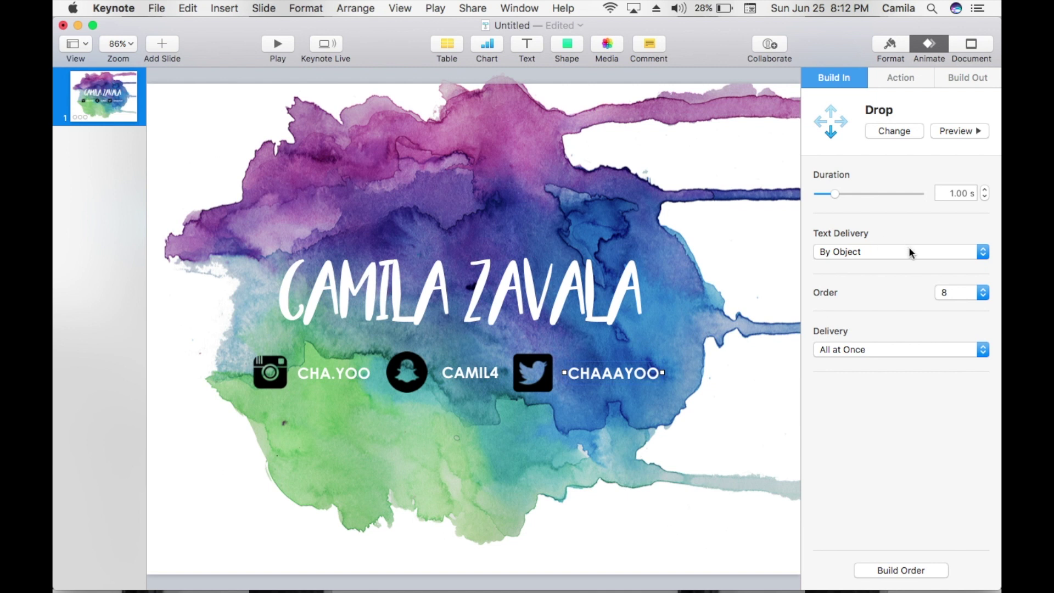
click(875, 274)
click(462, 376)
click(951, 130)
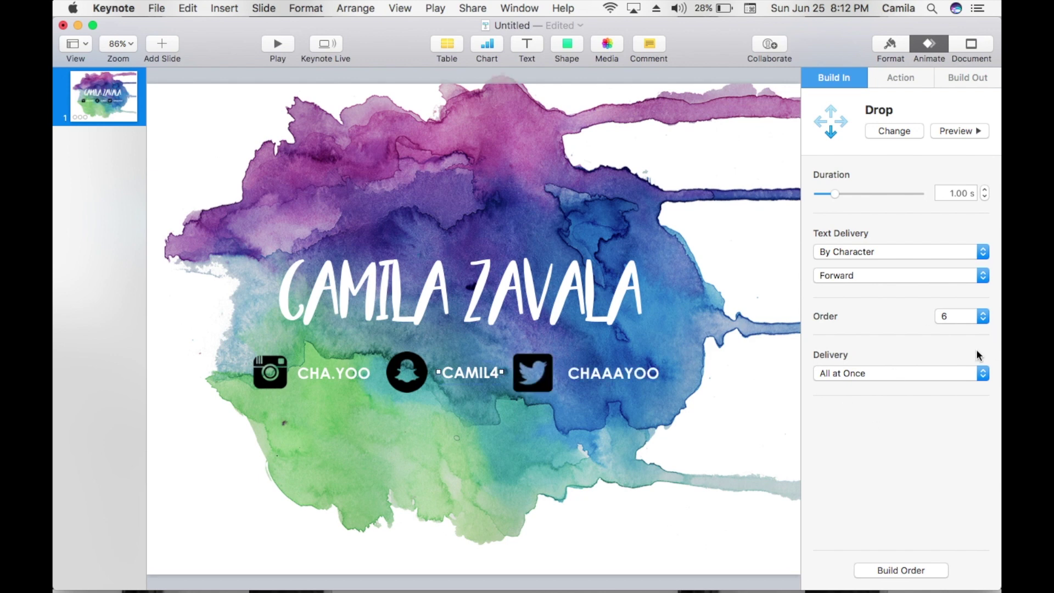
Open the build order, preview the watercolor background's Blur build, and set it to start After Transition
click(984, 318)
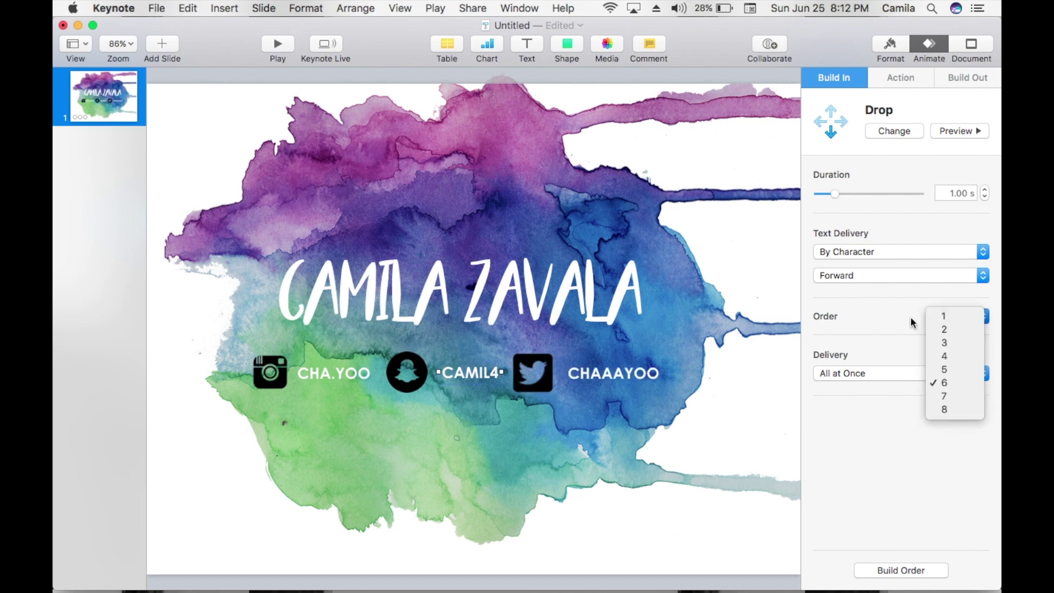
click(906, 568)
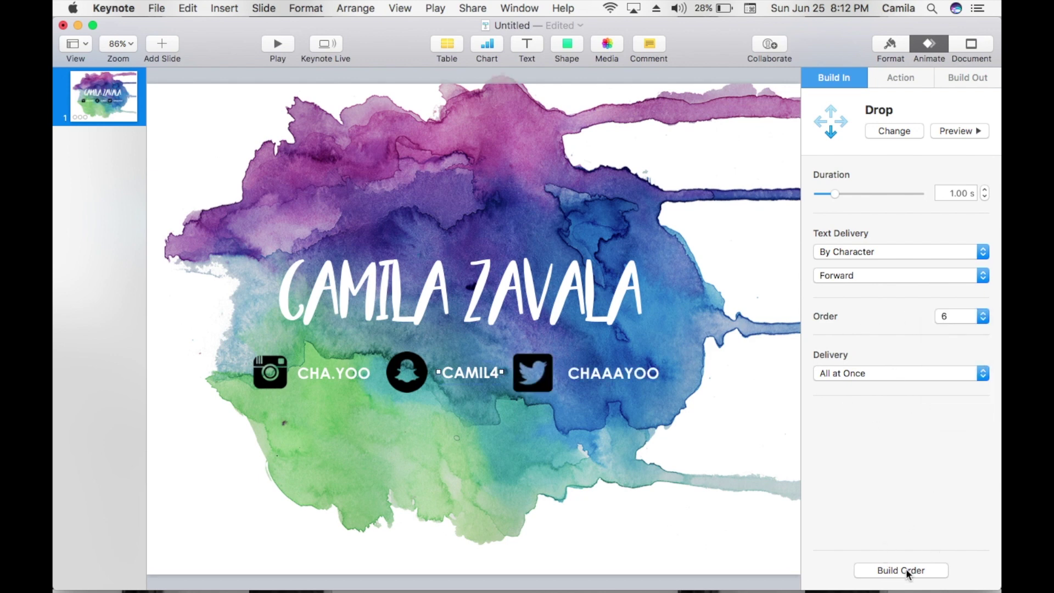
click(893, 570)
drag(189, 193, 218, 198)
click(205, 221)
click(200, 492)
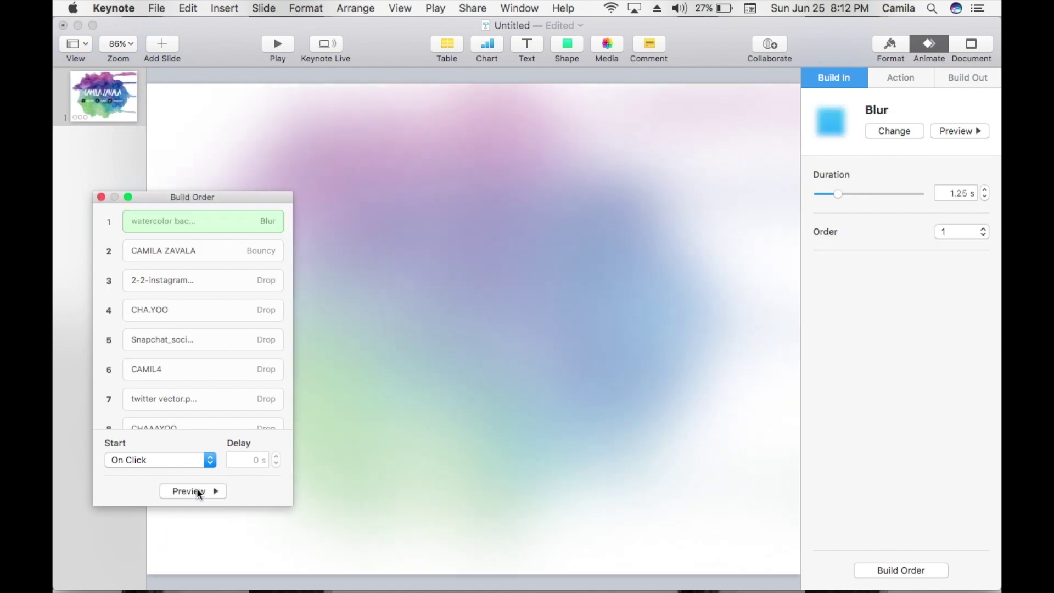
click(214, 464)
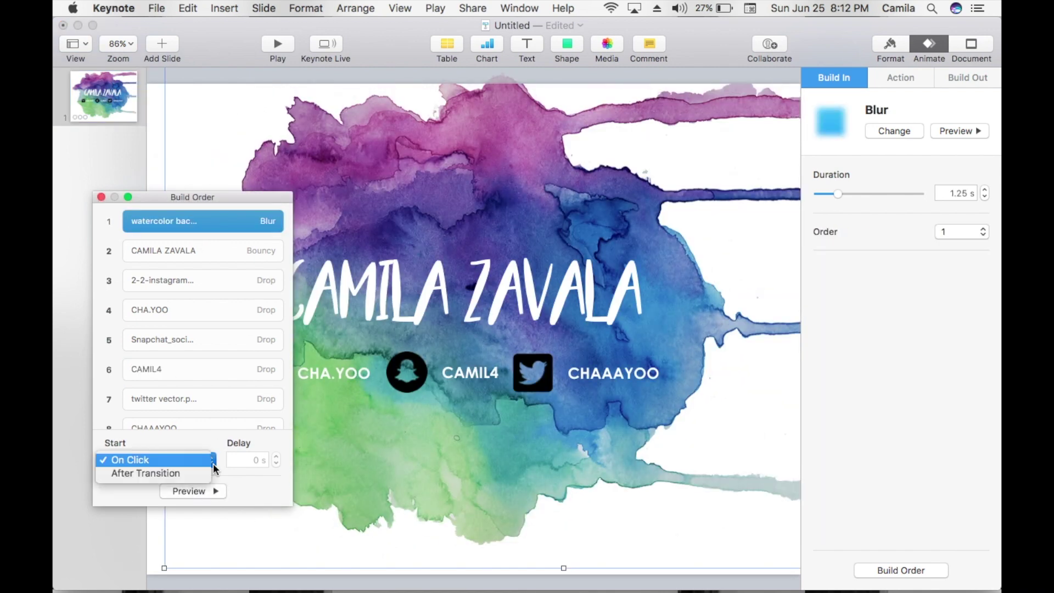
click(170, 472)
Preview the name title's Bouncy build with the On Click start and check the background build's start option
click(205, 251)
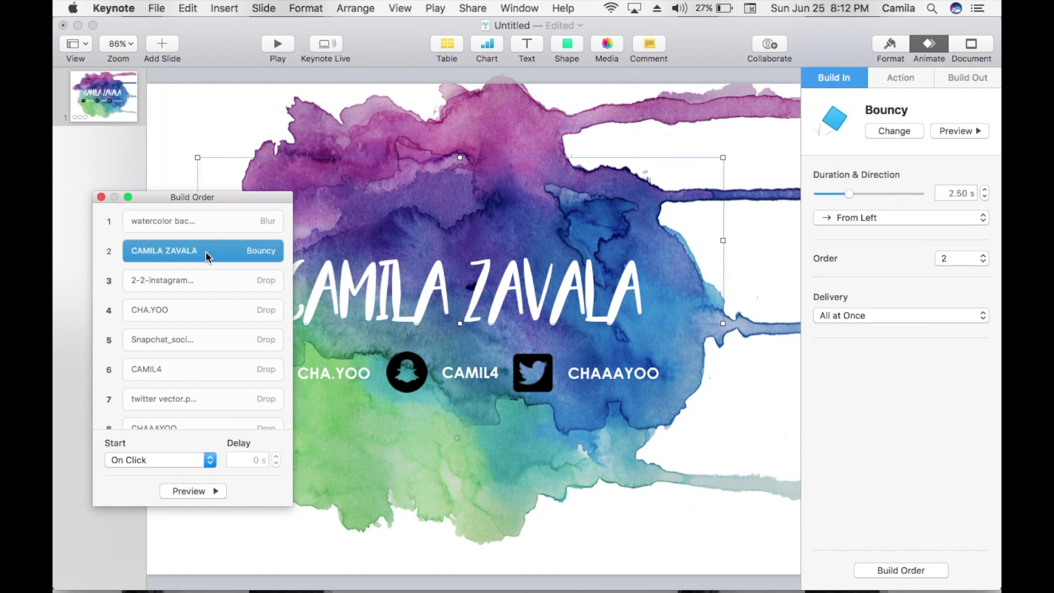
click(210, 462)
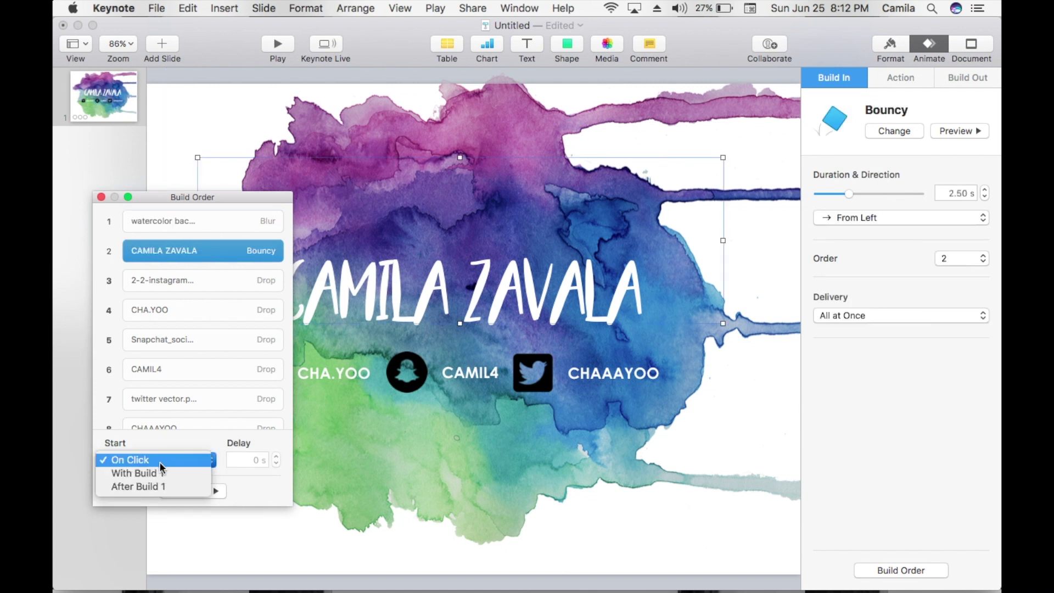
click(169, 459)
click(207, 491)
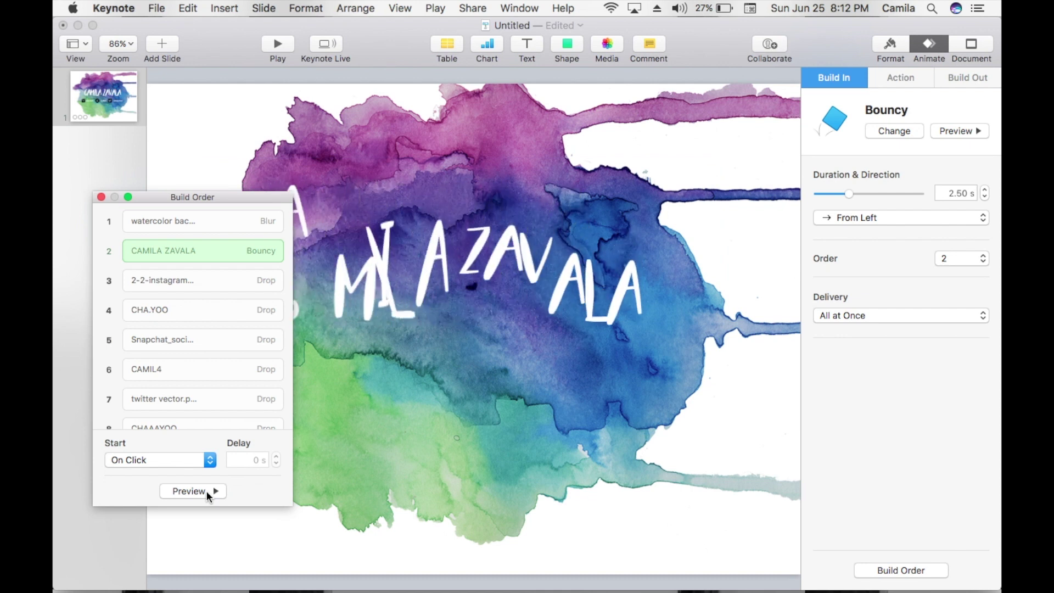
click(218, 223)
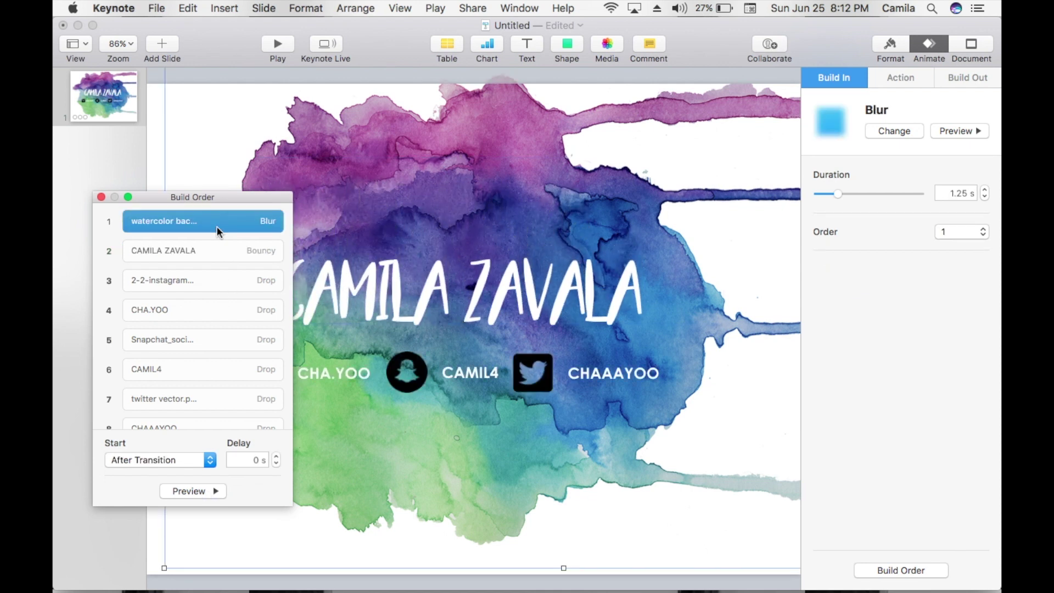
click(217, 464)
click(190, 462)
Set the name title's Bouncy build to start With Build 1 and preview it
click(206, 256)
click(210, 462)
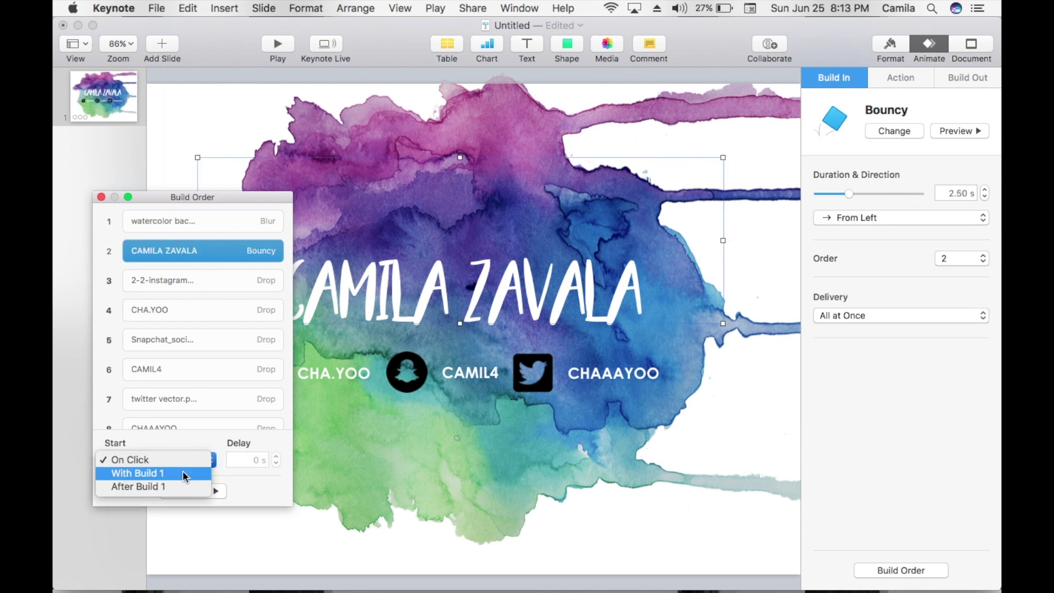
click(146, 472)
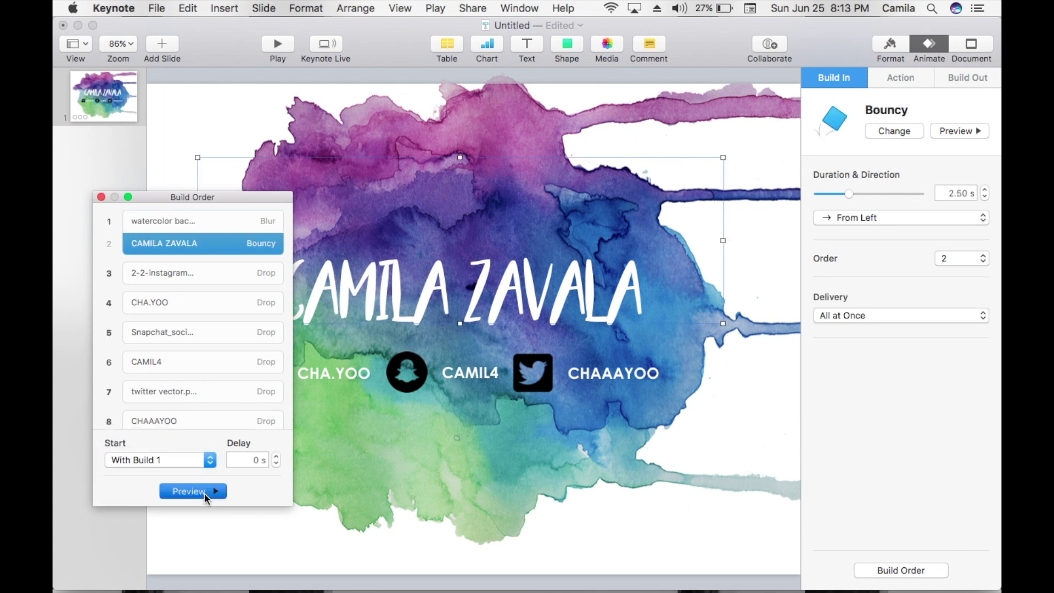
click(193, 491)
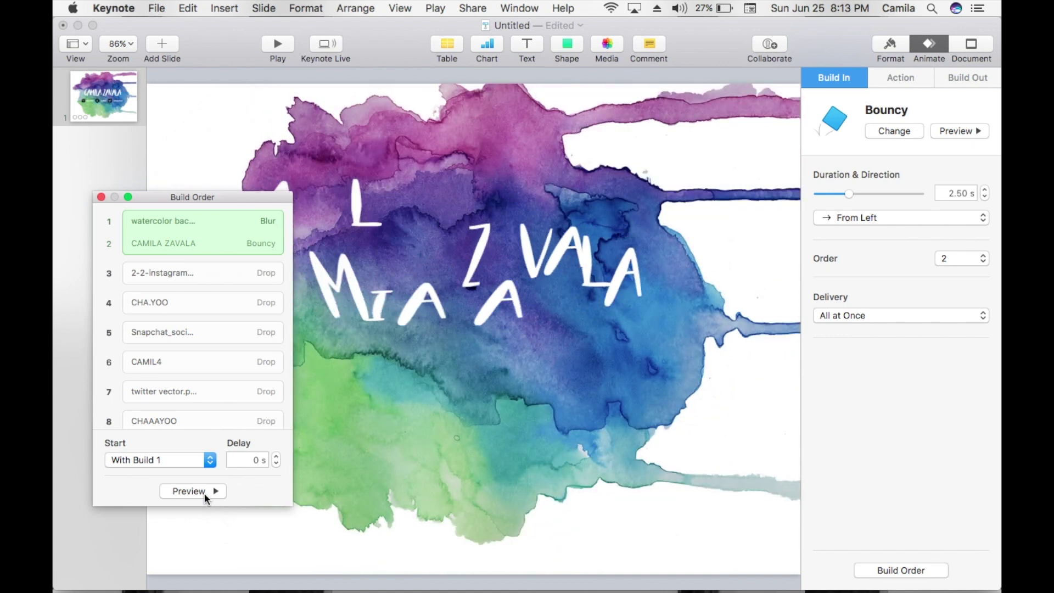
Try starting the name title's build After Build 1 in a preview, and return it to With Build 1
click(162, 460)
click(162, 469)
click(187, 490)
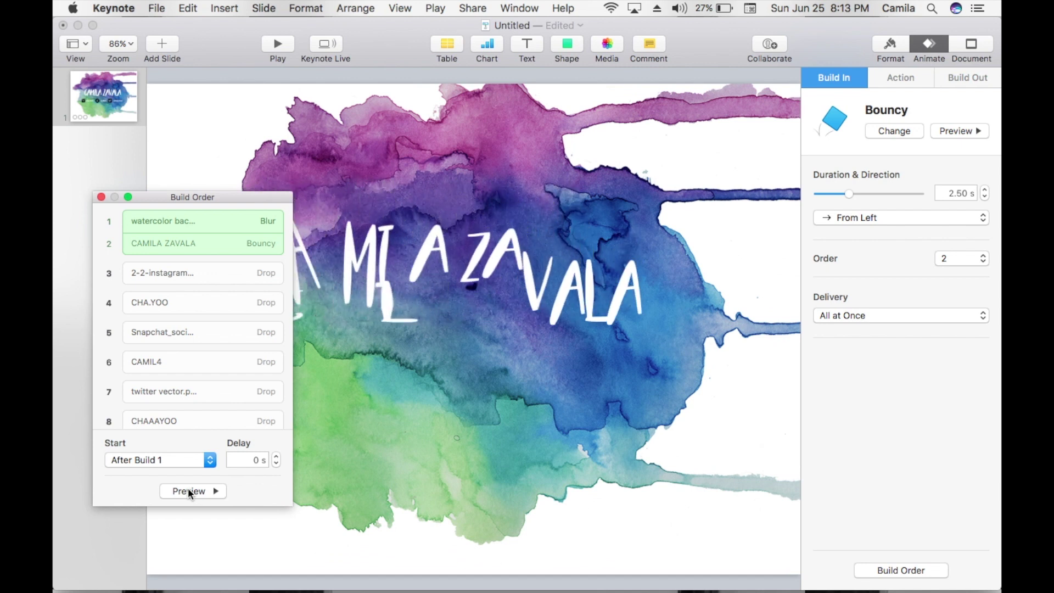
click(207, 460)
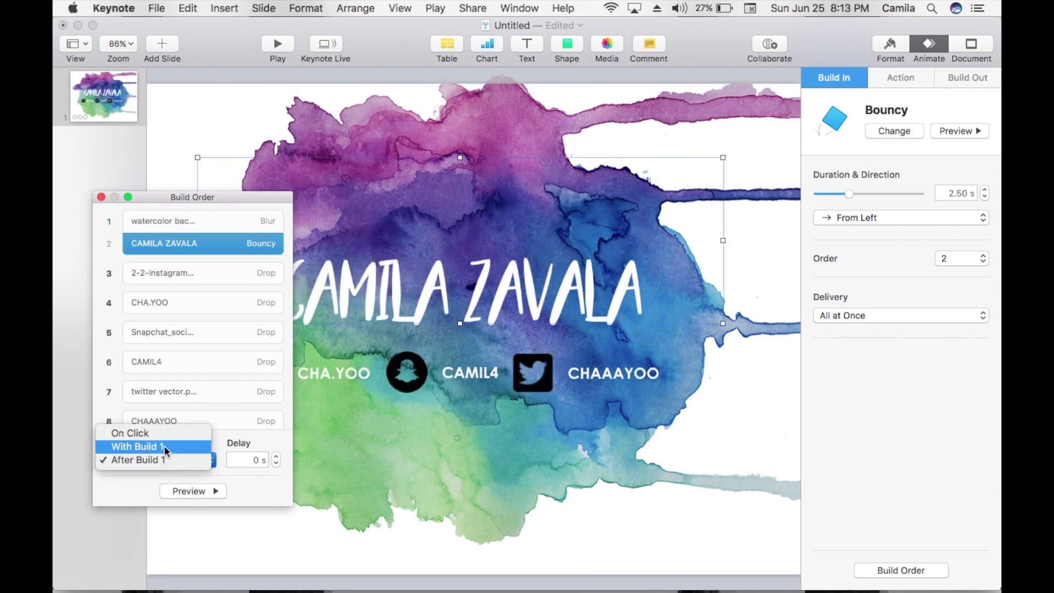
click(163, 446)
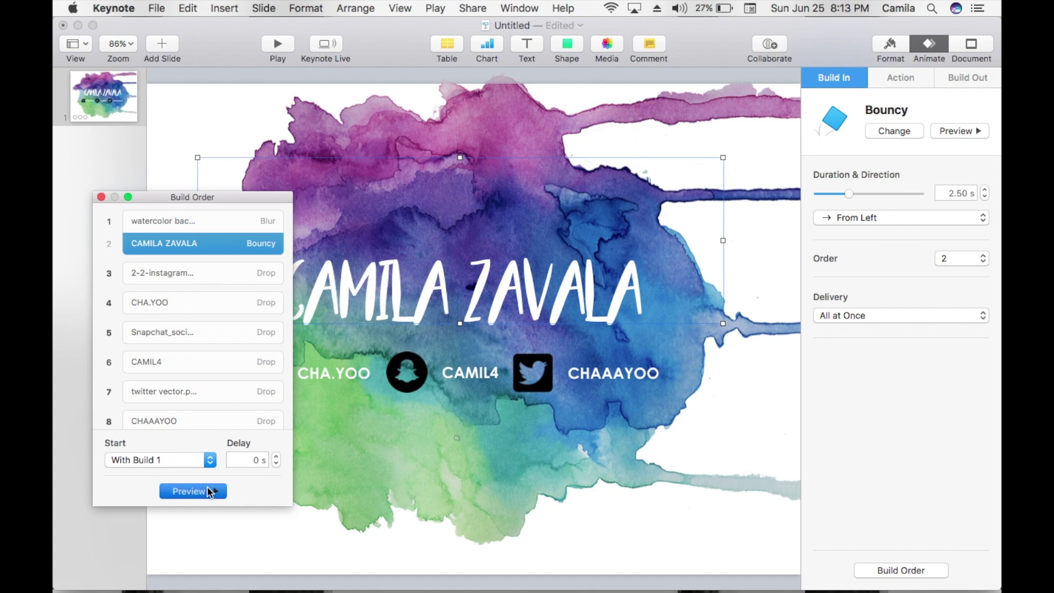
click(208, 488)
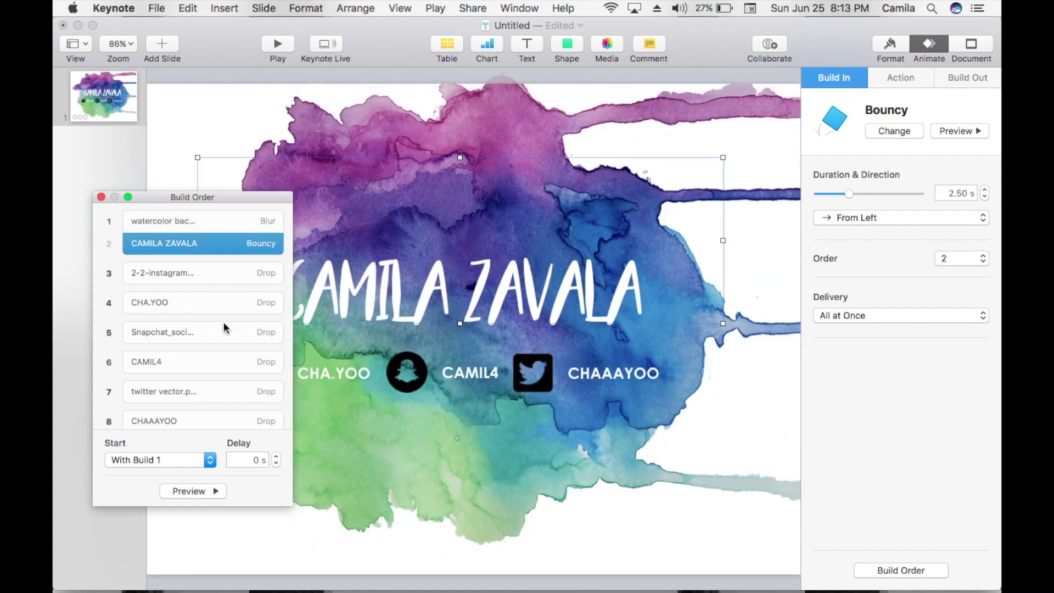
Group the Instagram handle's build with the Instagram icon's build in the build order
click(189, 273)
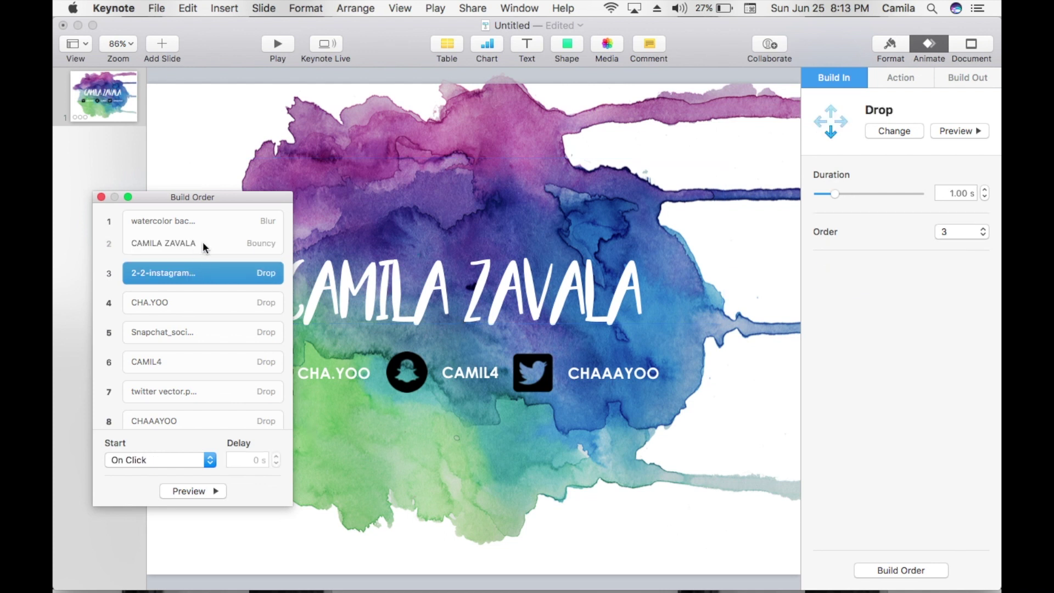
drag(219, 200, 171, 178)
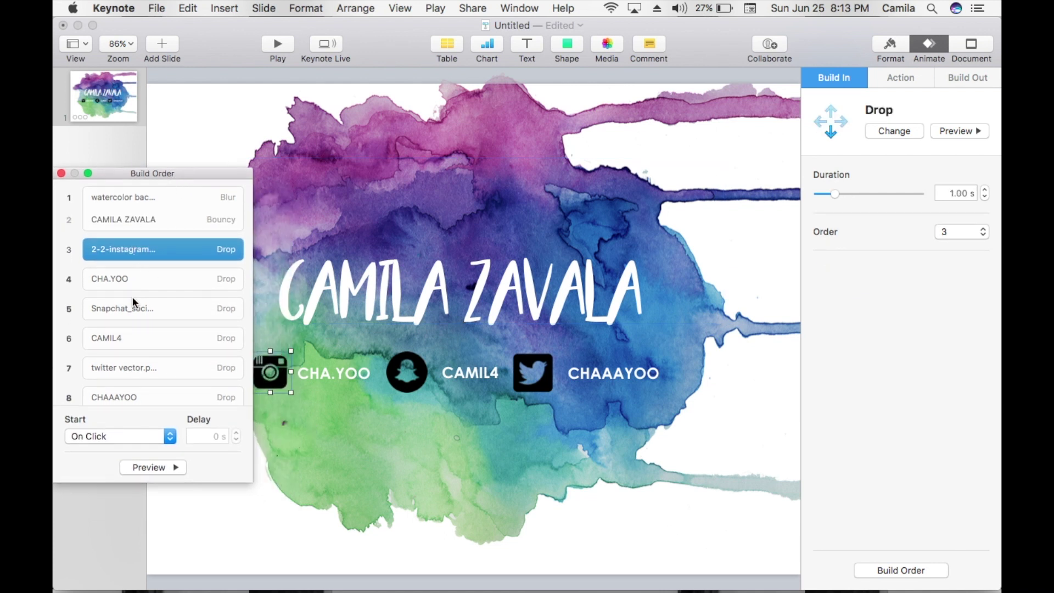
click(157, 282)
drag(157, 283, 157, 256)
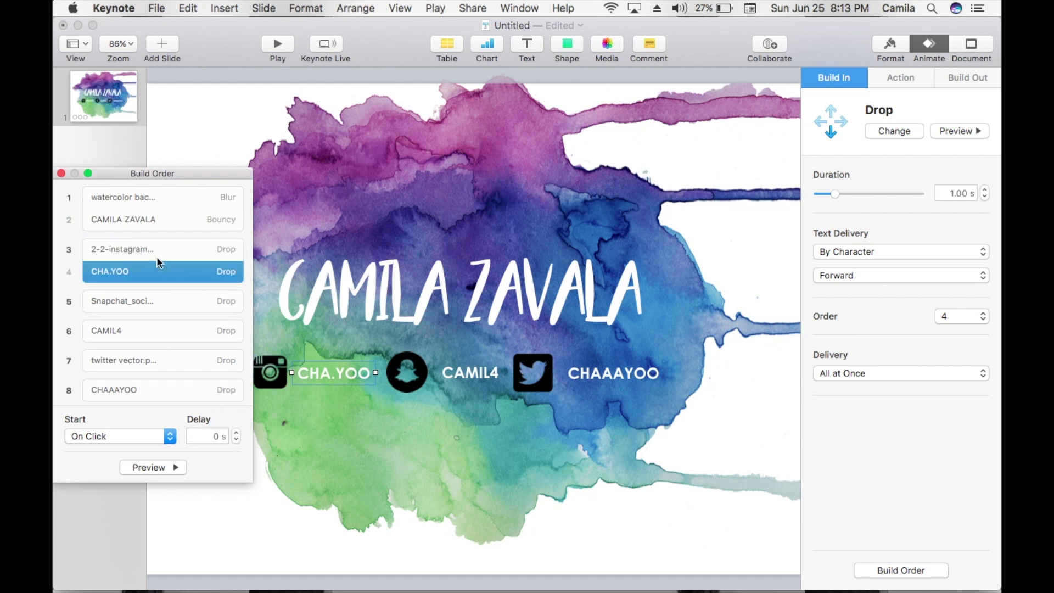
click(167, 434)
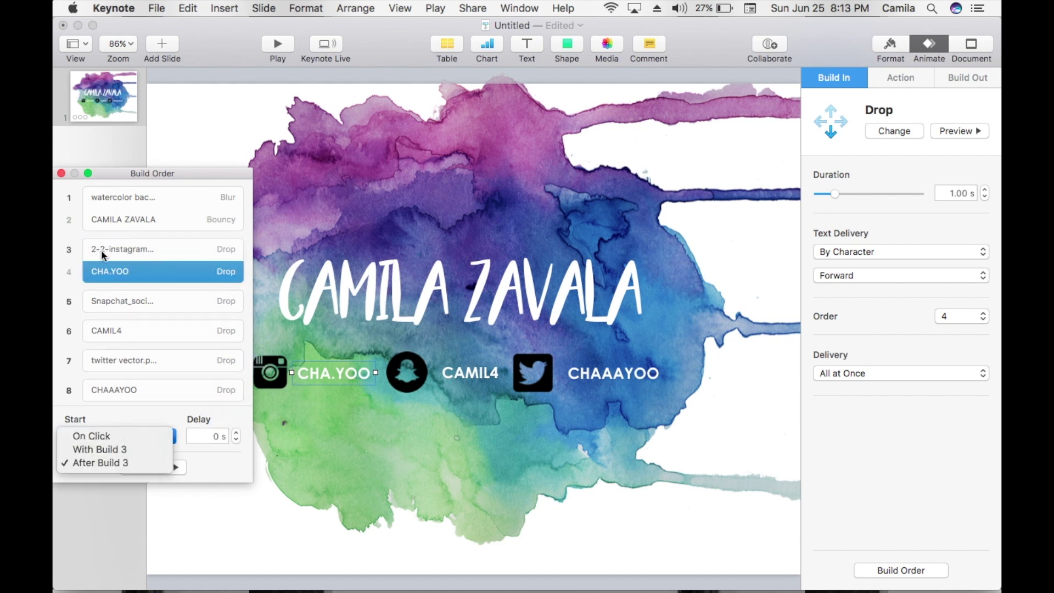
click(285, 391)
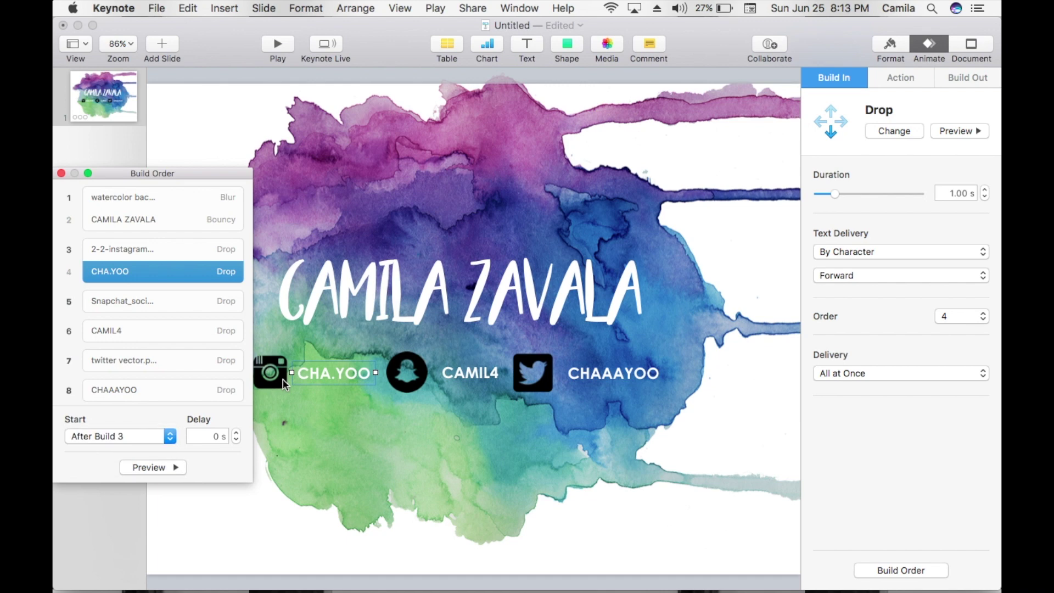
Set the Instagram icon's Drop build to start After Build 2
click(282, 379)
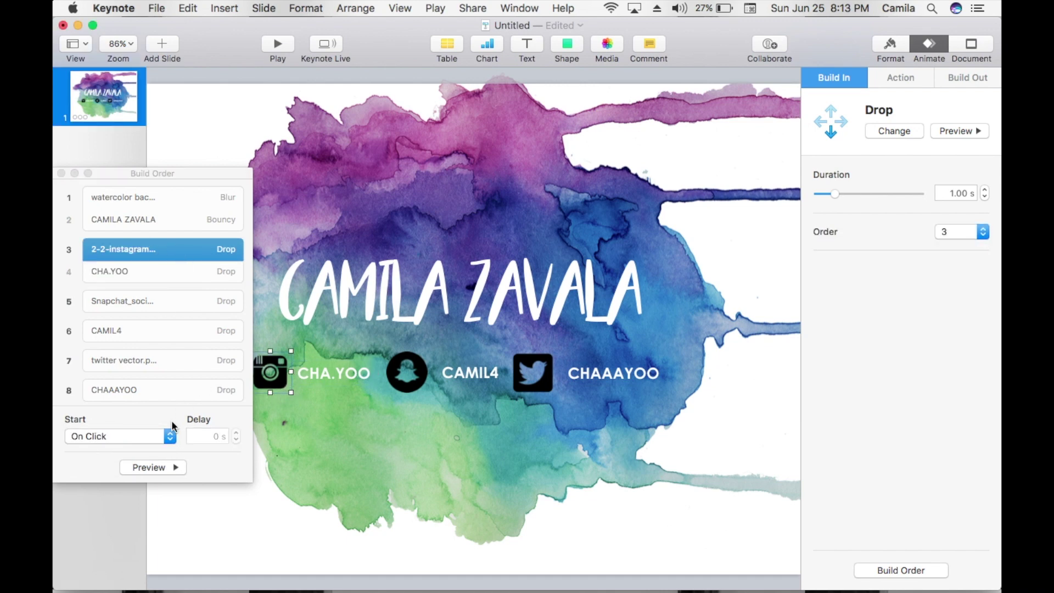
click(169, 438)
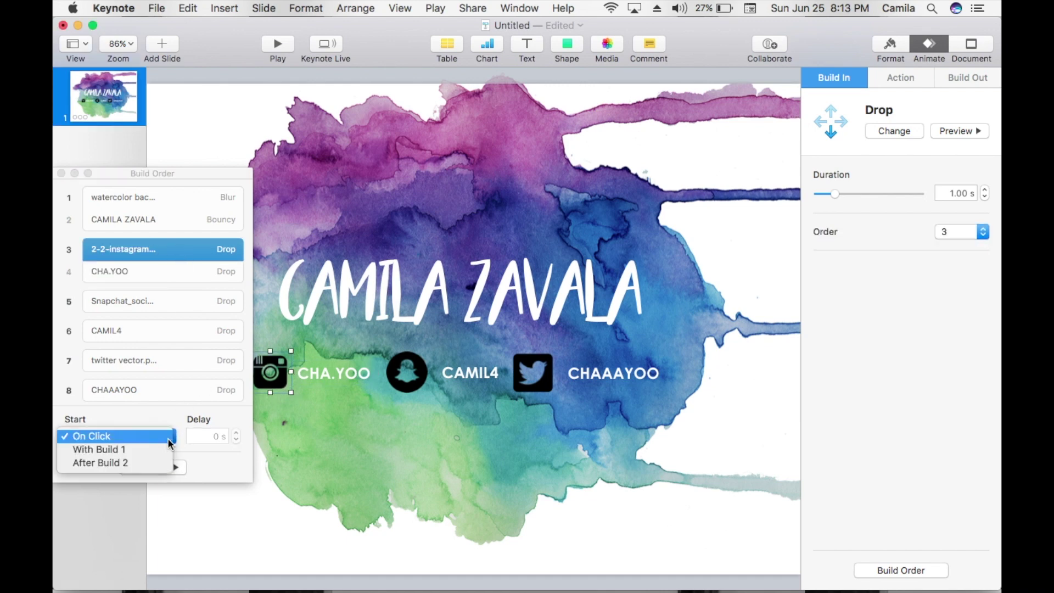
click(125, 465)
Set the Instagram handle's Drop build to start With Build 3
click(141, 265)
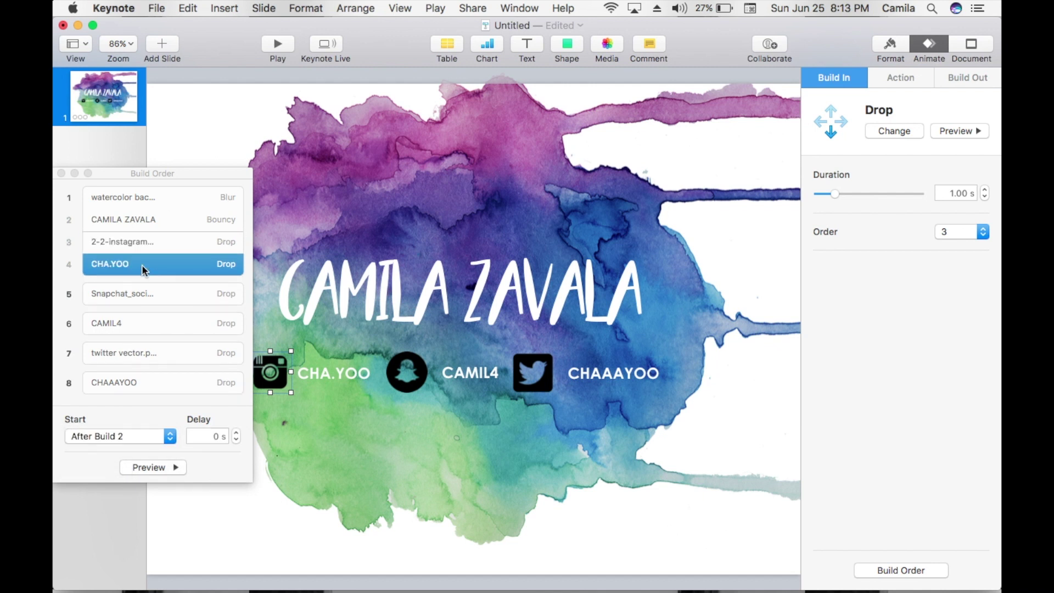
click(168, 437)
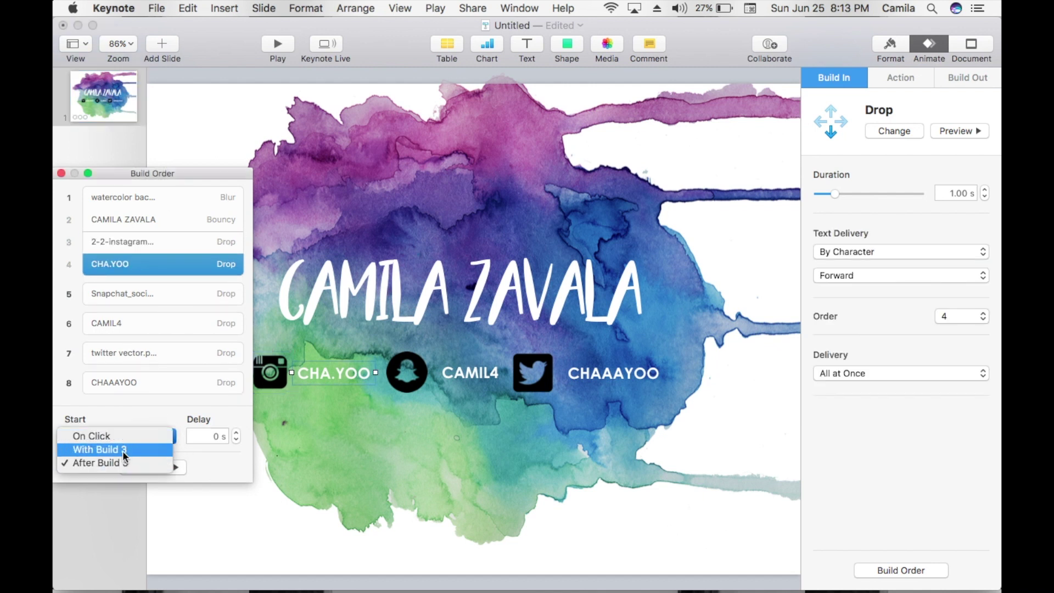
click(123, 450)
Set the Drop builds of the Snapchat icon and the Snapchat handle to start With Build 3
click(406, 387)
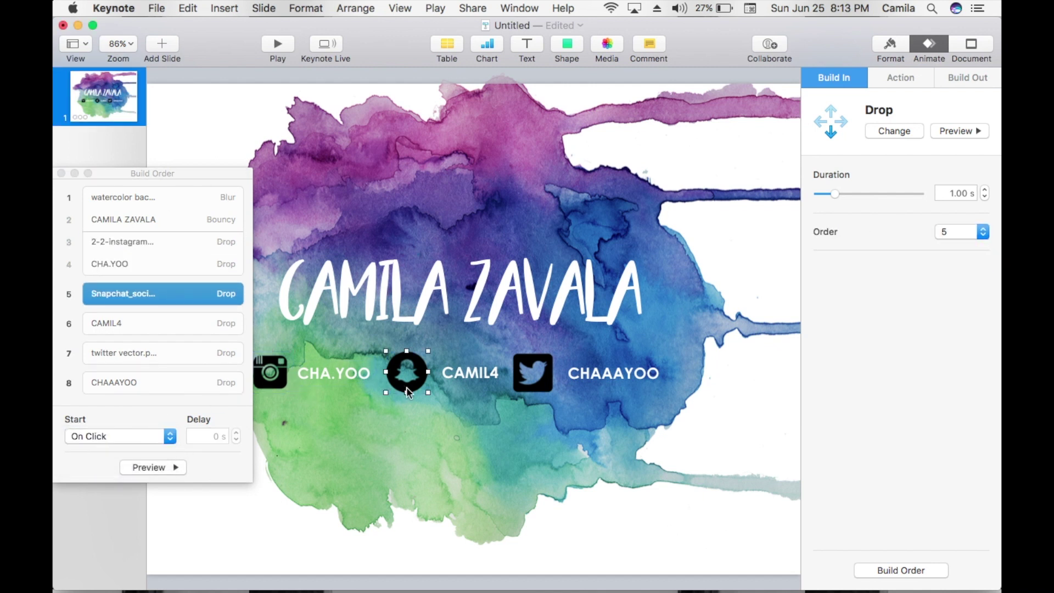
click(170, 437)
click(139, 452)
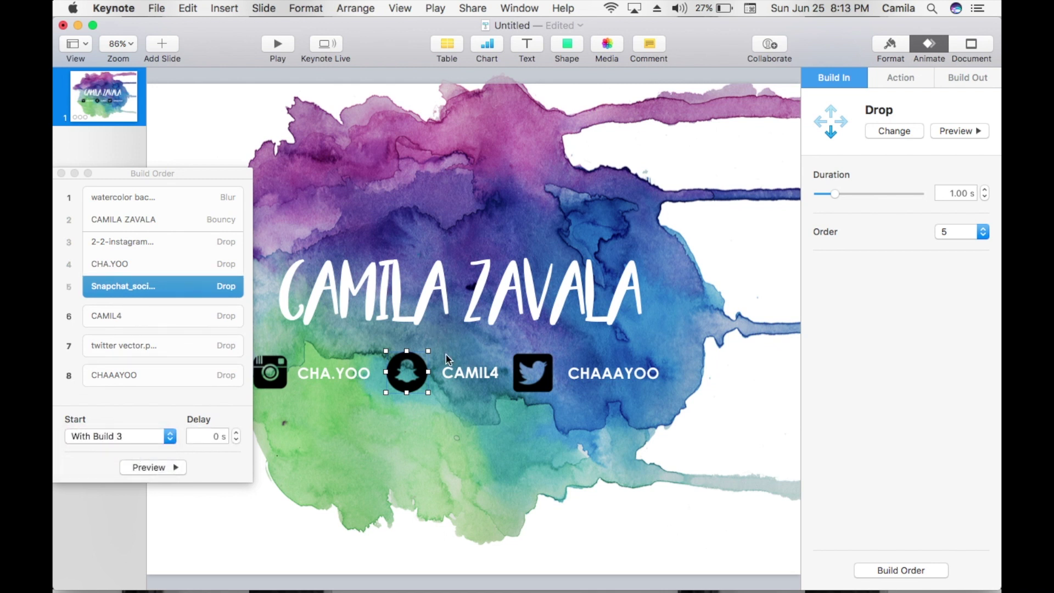
click(467, 373)
click(167, 443)
click(133, 453)
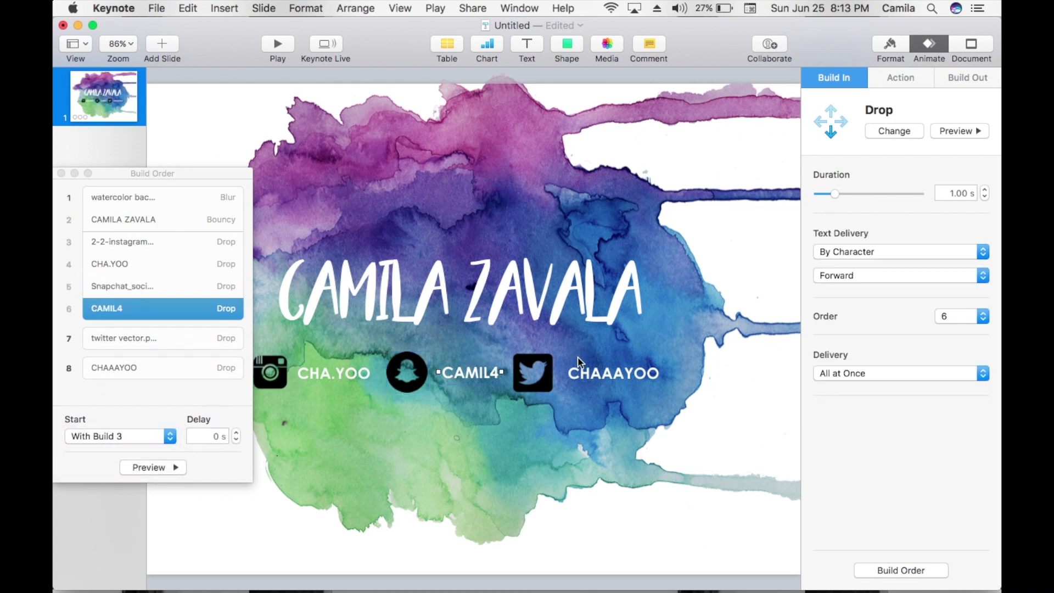
Set the Drop builds of the Twitter icon and the Twitter handle to start With Build 3
click(548, 382)
click(168, 437)
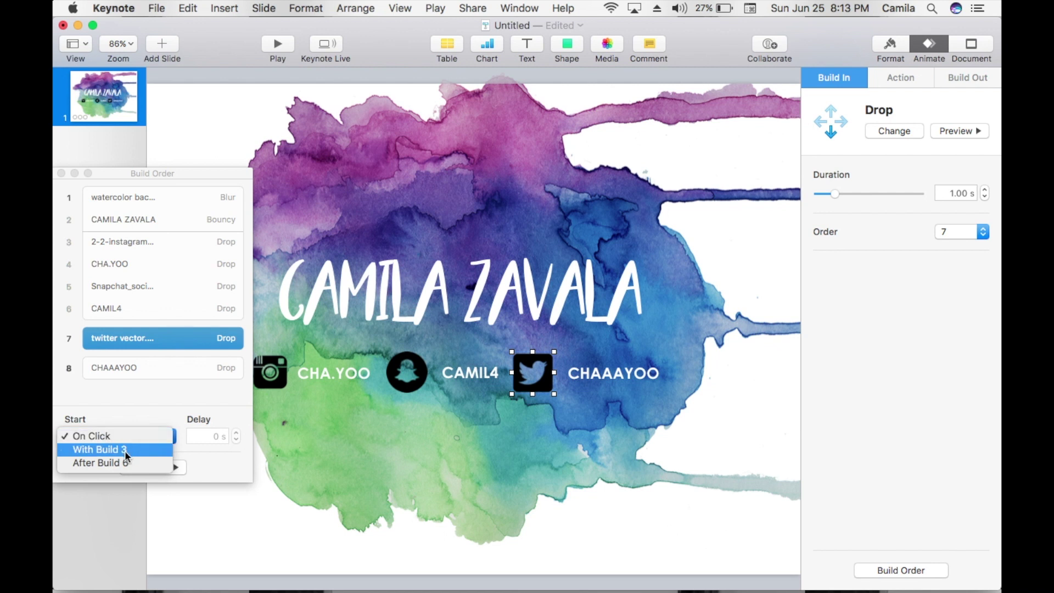
click(124, 451)
click(619, 384)
click(169, 436)
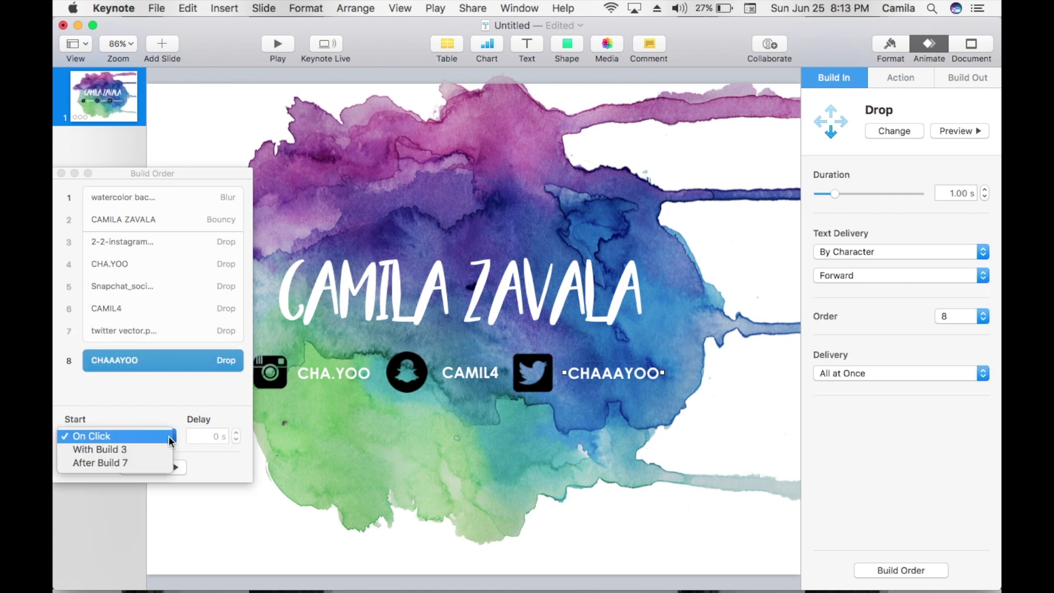
click(121, 450)
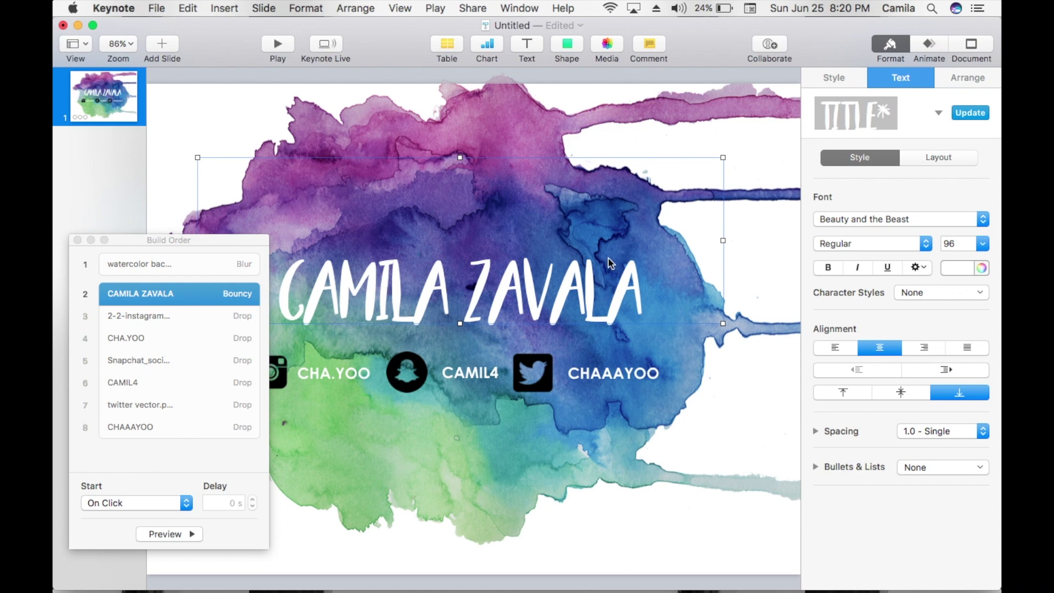
Add a Trace build-out effect to the name title
click(571, 292)
click(934, 46)
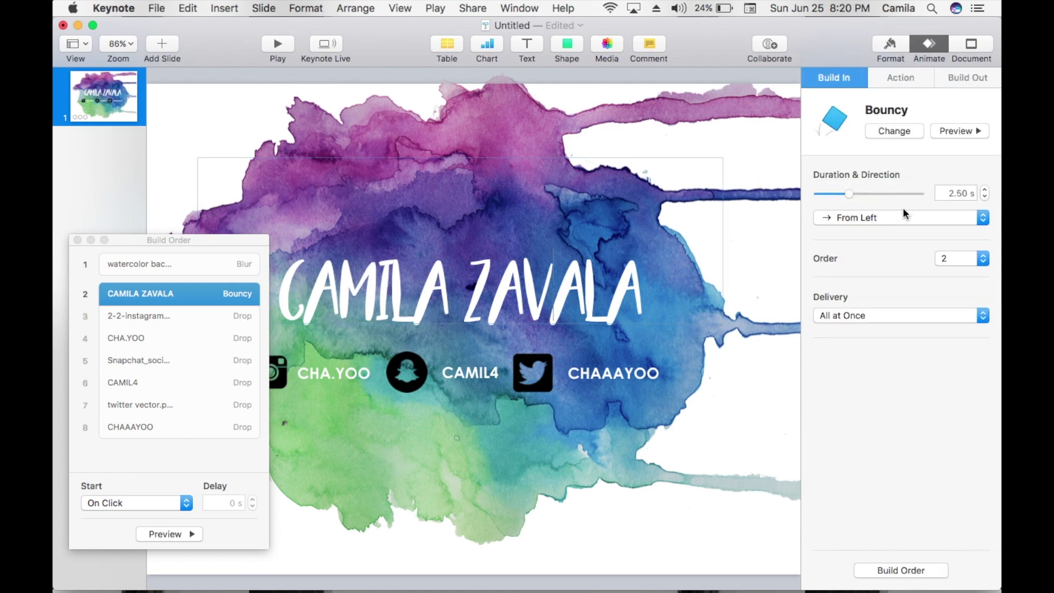
click(960, 79)
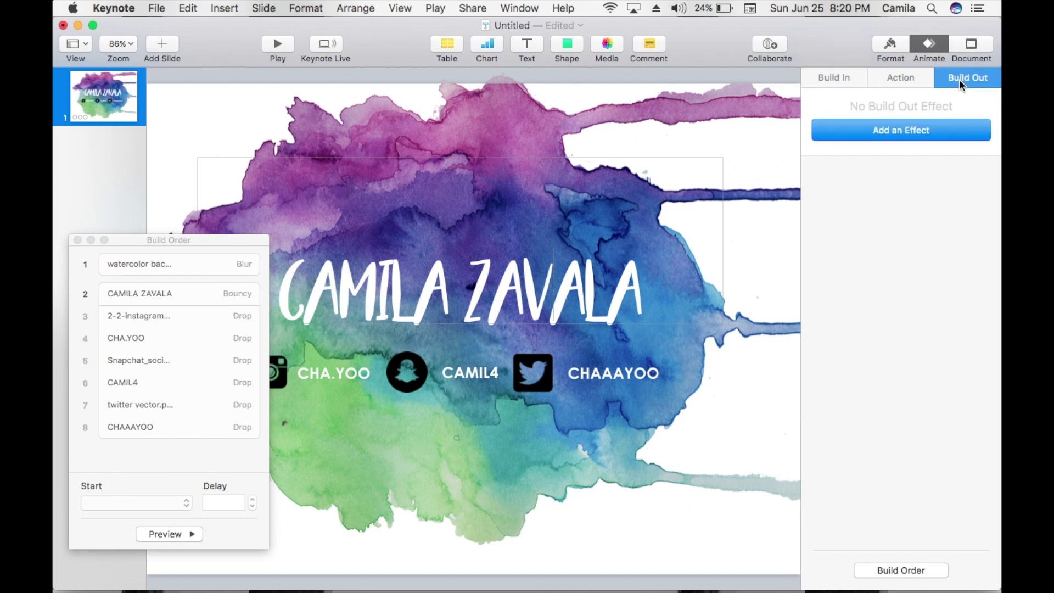
click(907, 130)
scroll(871, 407, down, 10)
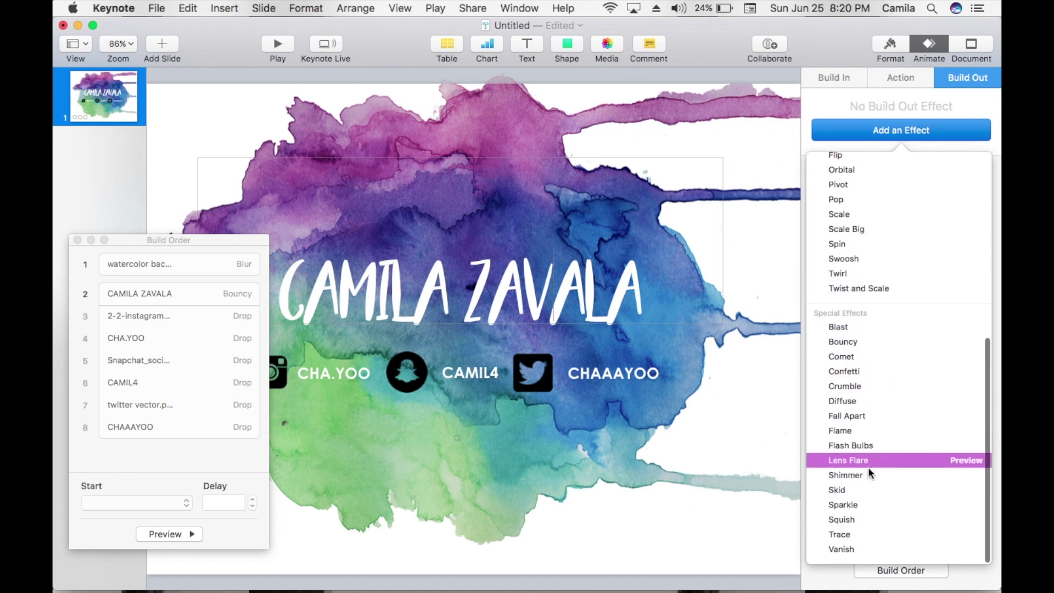
click(854, 534)
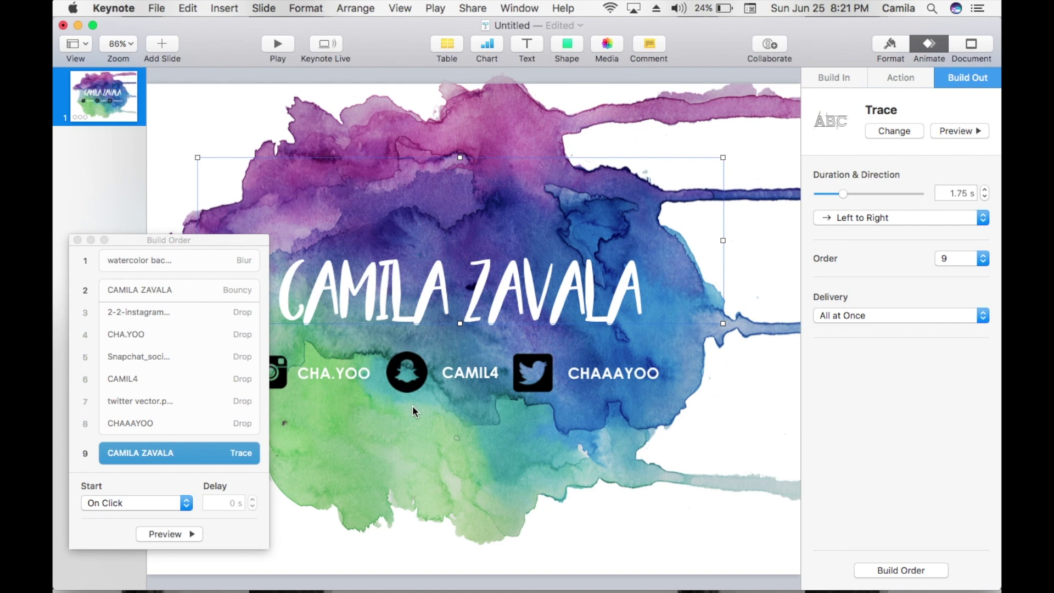
Browse the build-out effects for the watercolor background and preview Diffuse on it
click(413, 409)
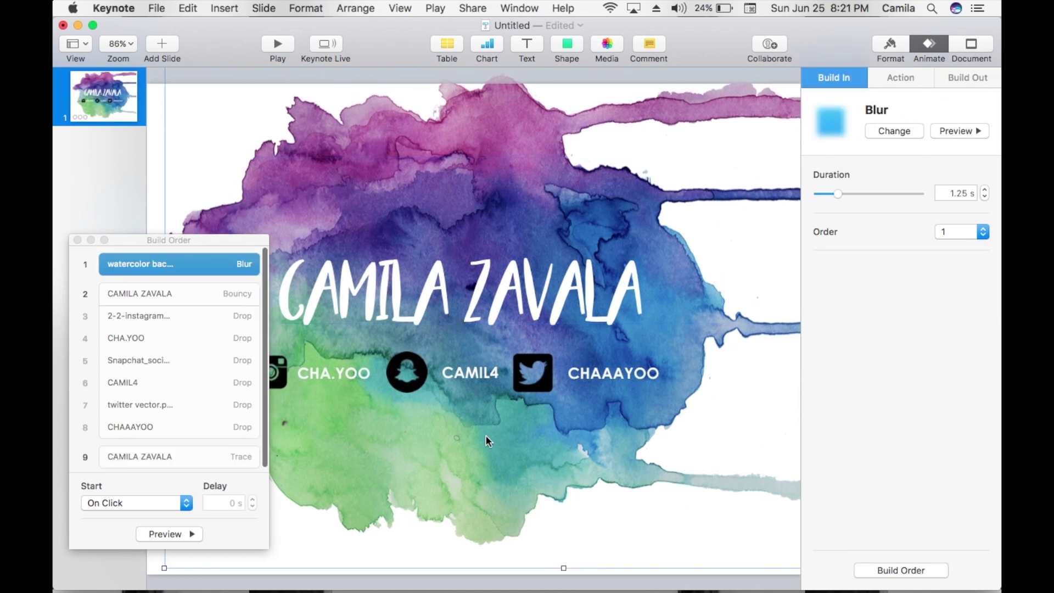
click(422, 381)
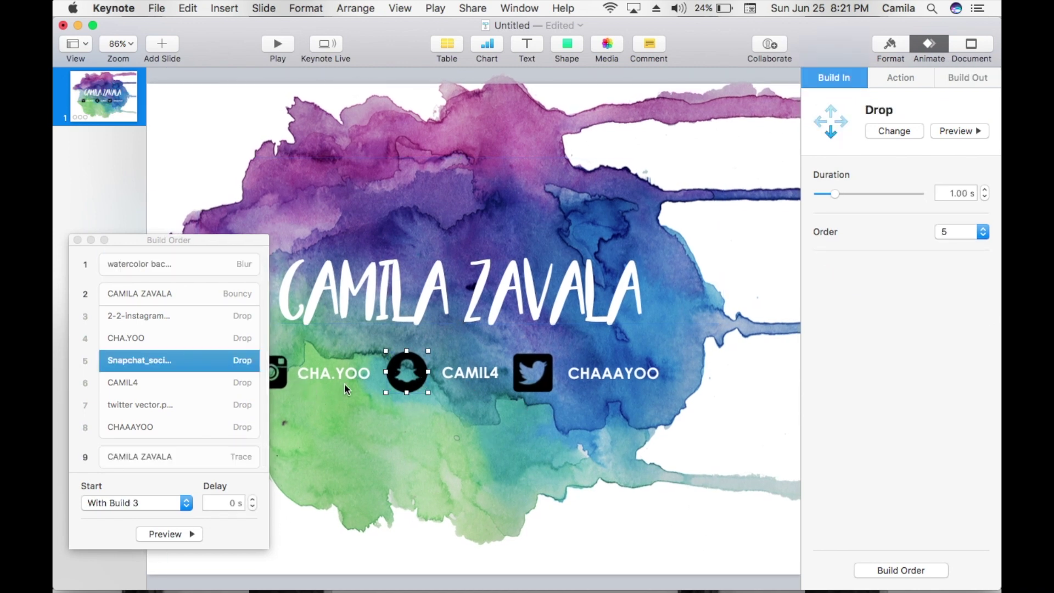
click(286, 380)
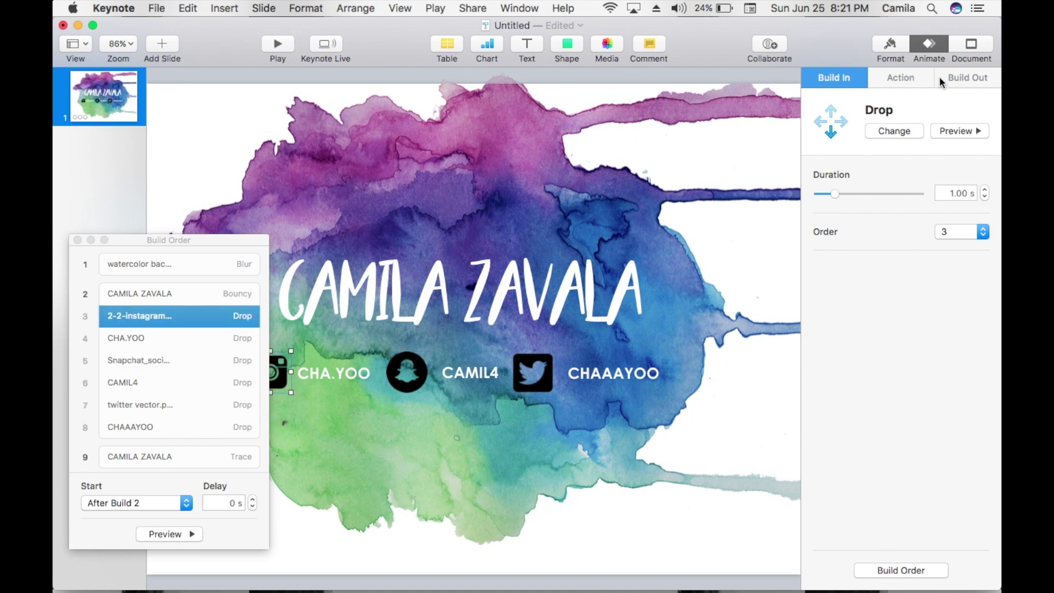
click(968, 77)
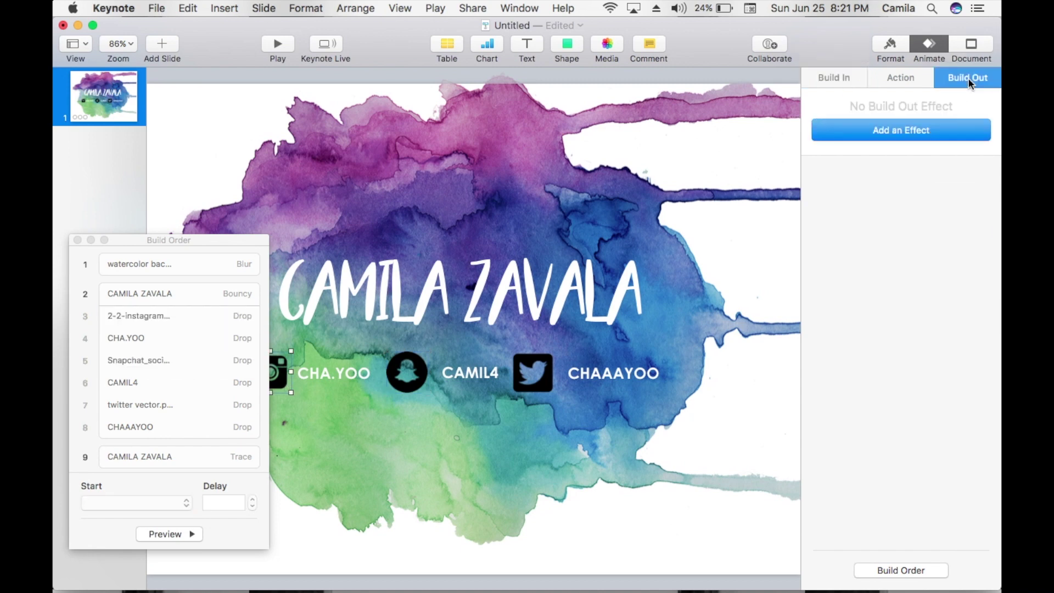
click(881, 134)
scroll(900, 357, down, 5)
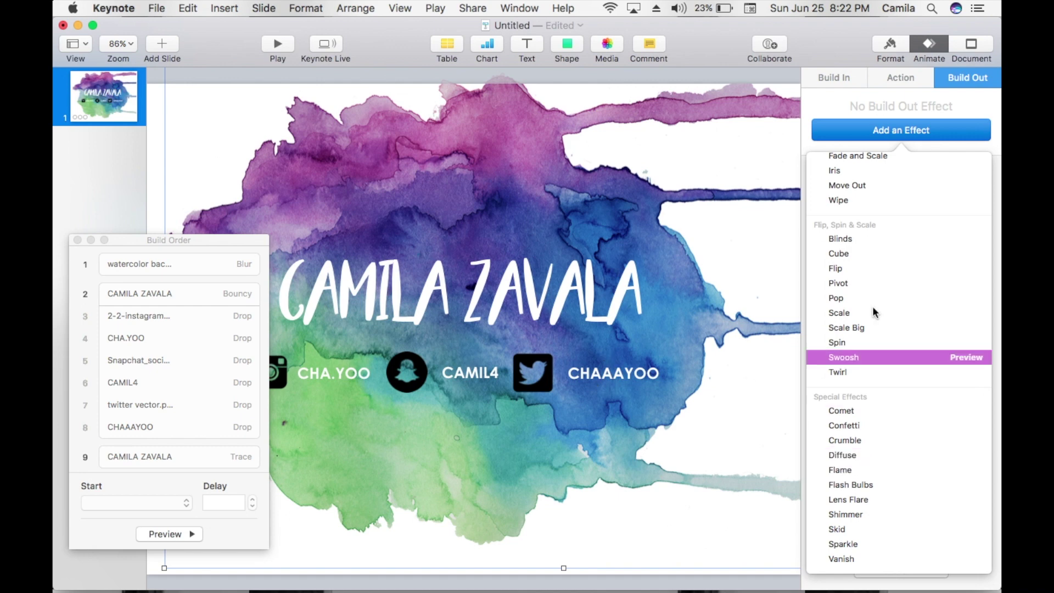
scroll(884, 233, up, 5)
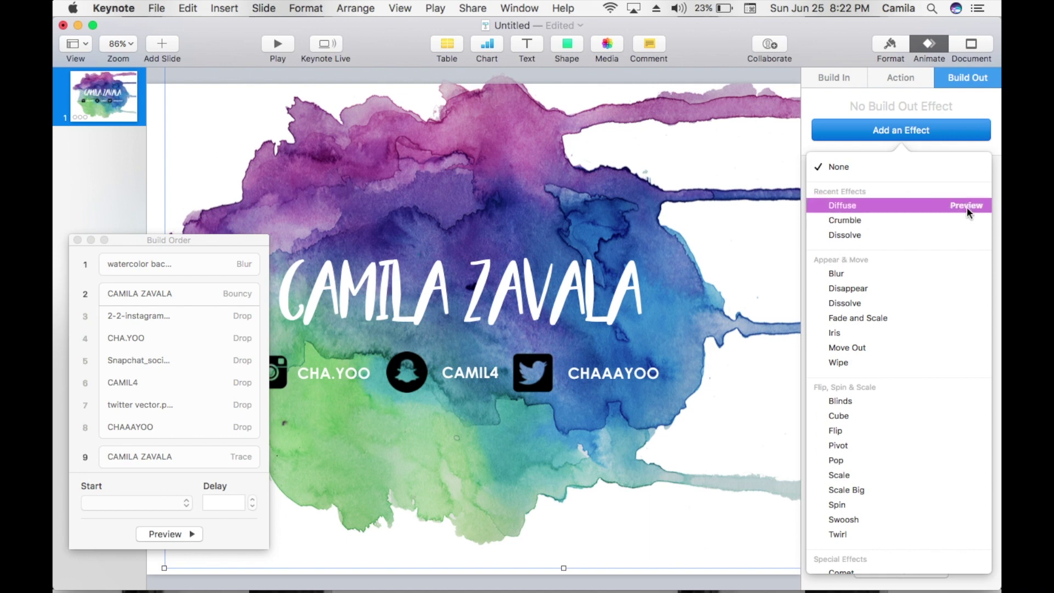
click(963, 204)
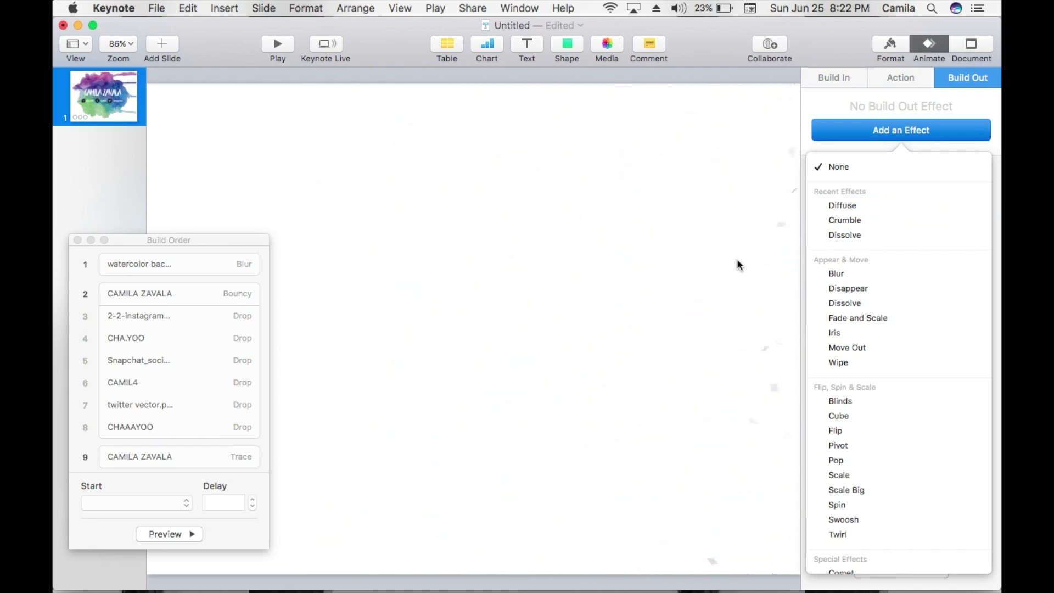